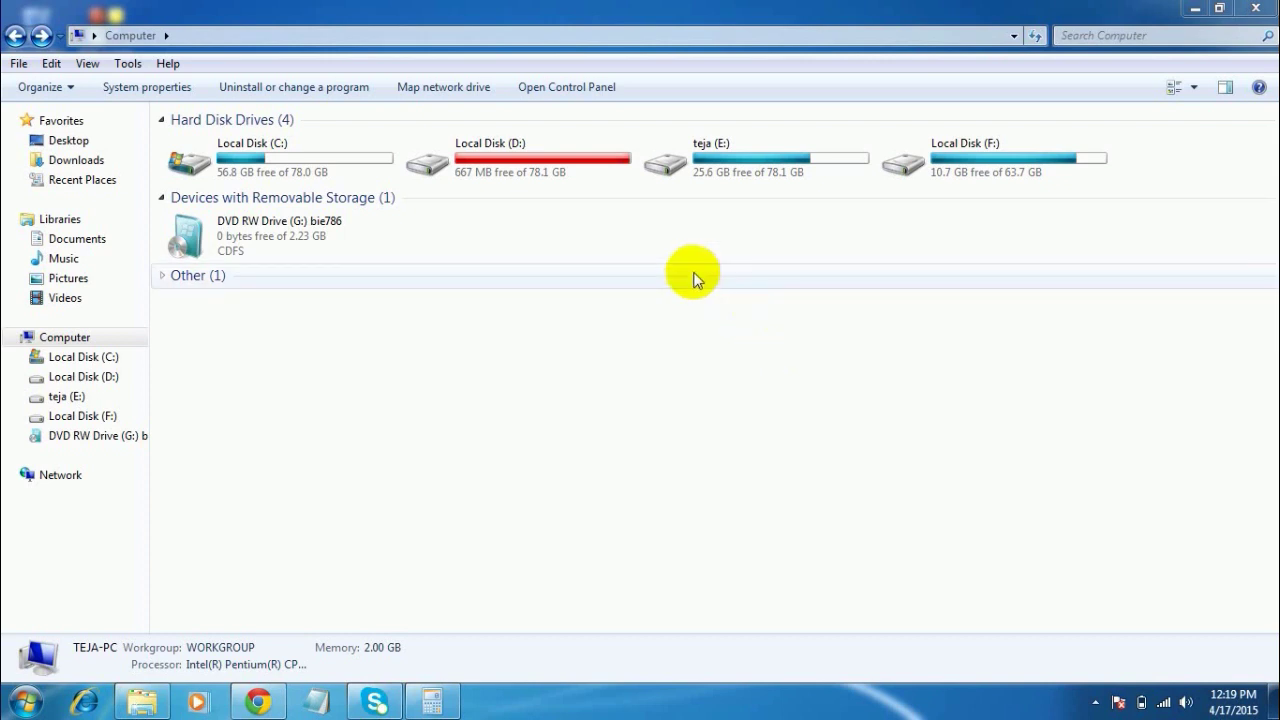
{"action": "left_click", "coordinate": [606, 145]}
{"action": "left_click", "coordinate": [774, 181]}
{"action": "left_click", "coordinate": [1074, 160]}
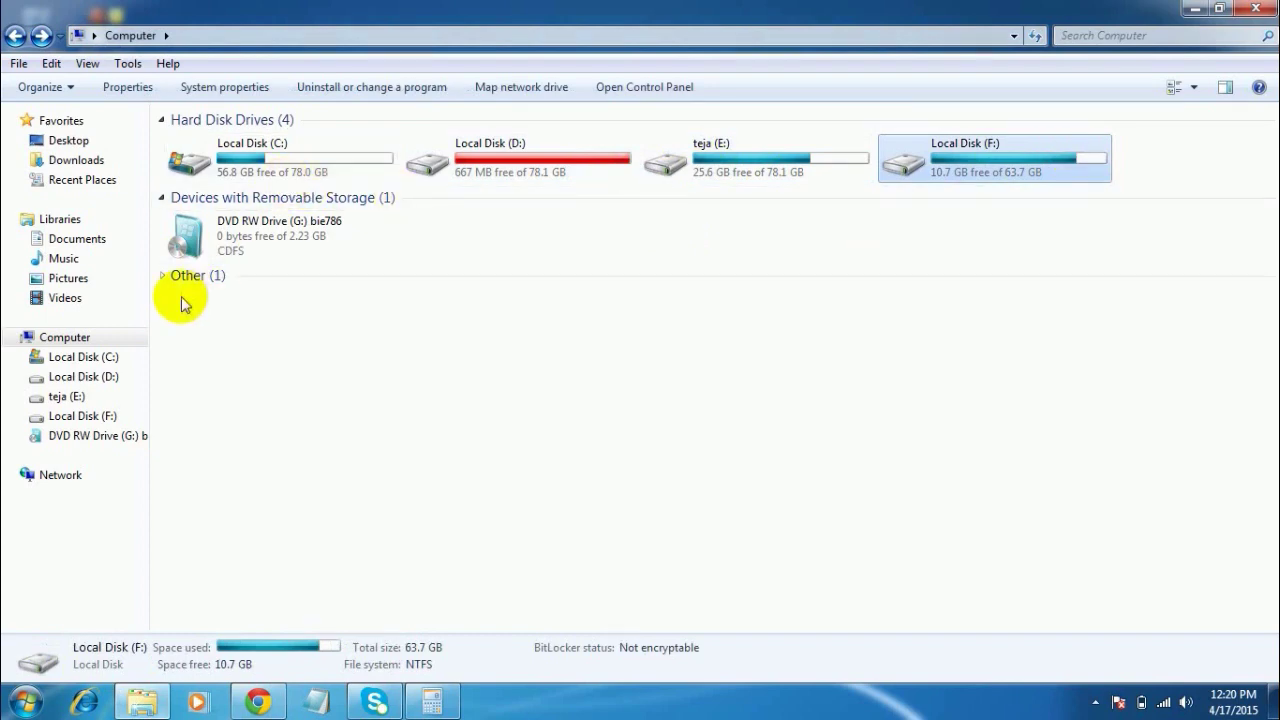
Open Computer Management for this computer, show Disk Management, and maximize the window
{"action": "right_click", "coordinate": [91, 343]}
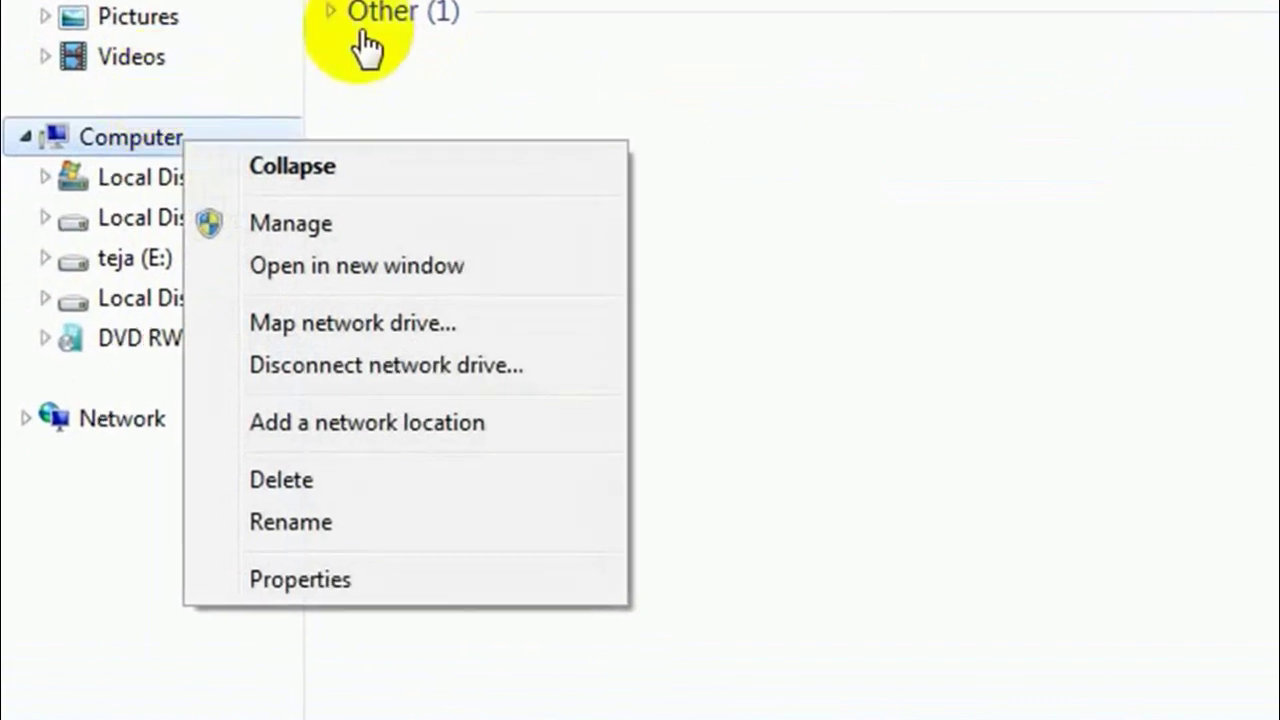
{"action": "left_click", "coordinate": [262, 232]}
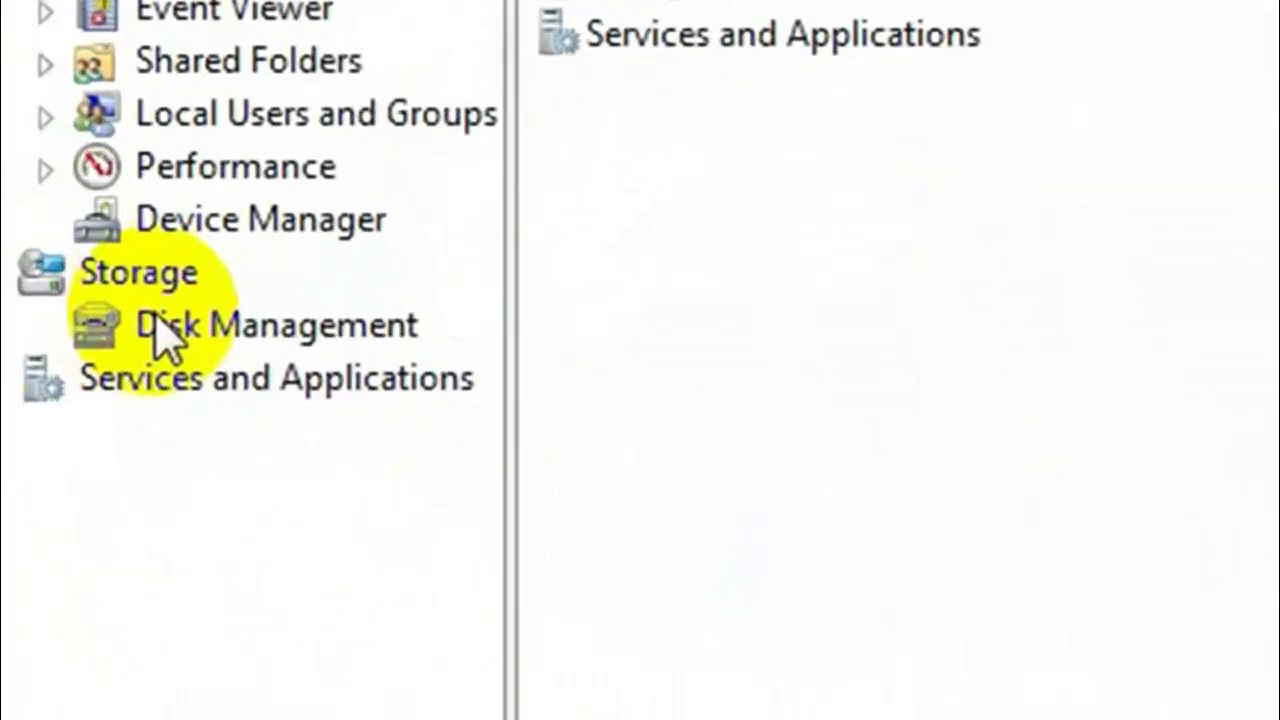
{"action": "left_click", "coordinate": [175, 340]}
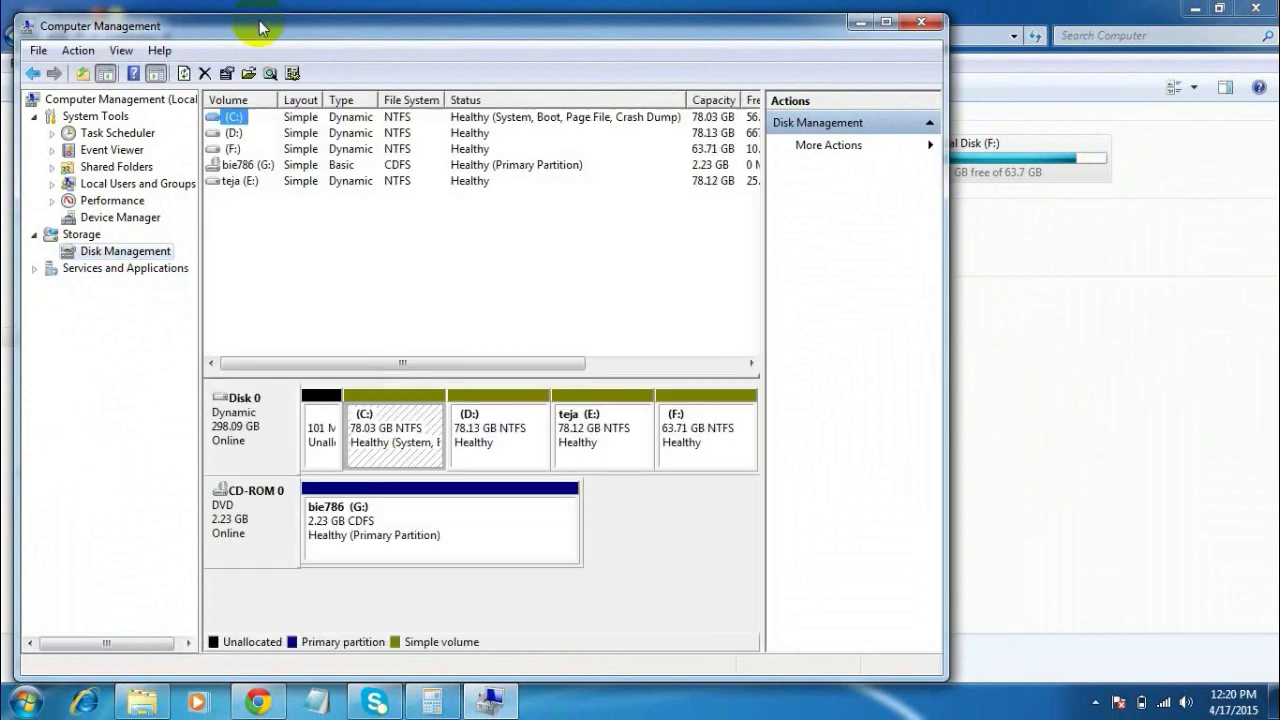
{"action": "double_click", "coordinate": [259, 27]}
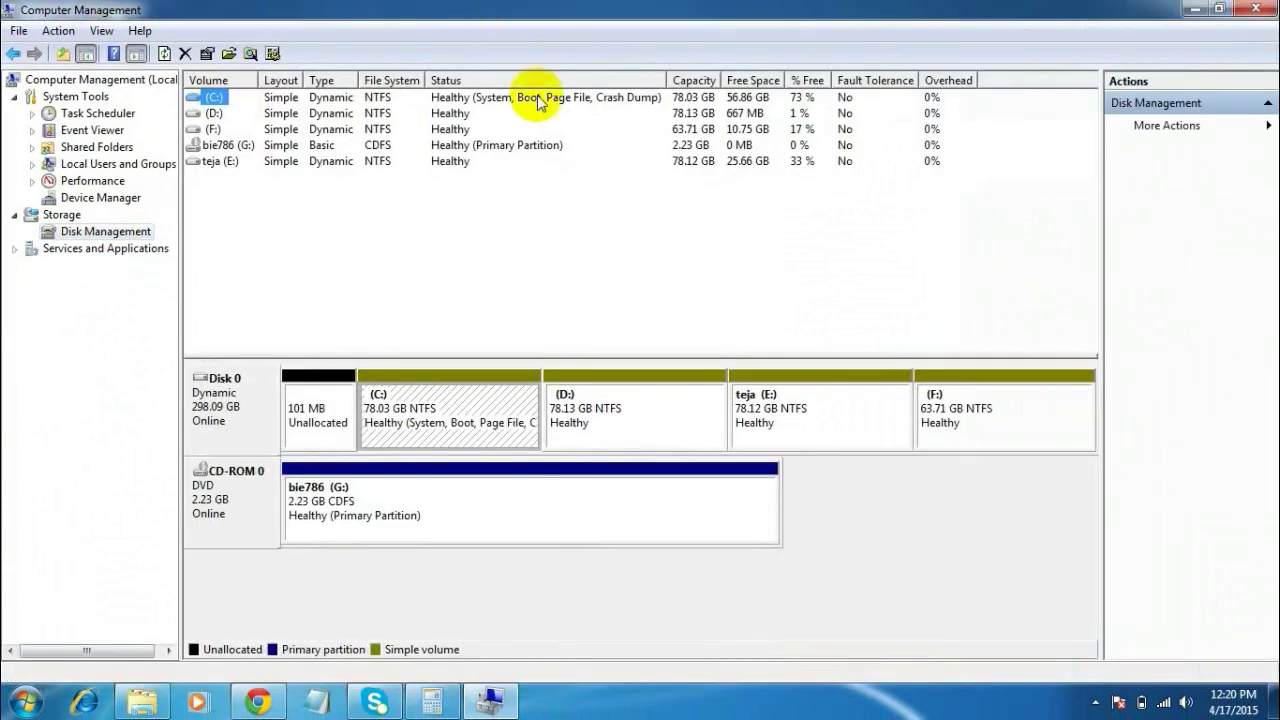
Open the Shrink Volume settings for the C: volume on Disk 0
{"action": "left_click", "coordinate": [389, 398]}
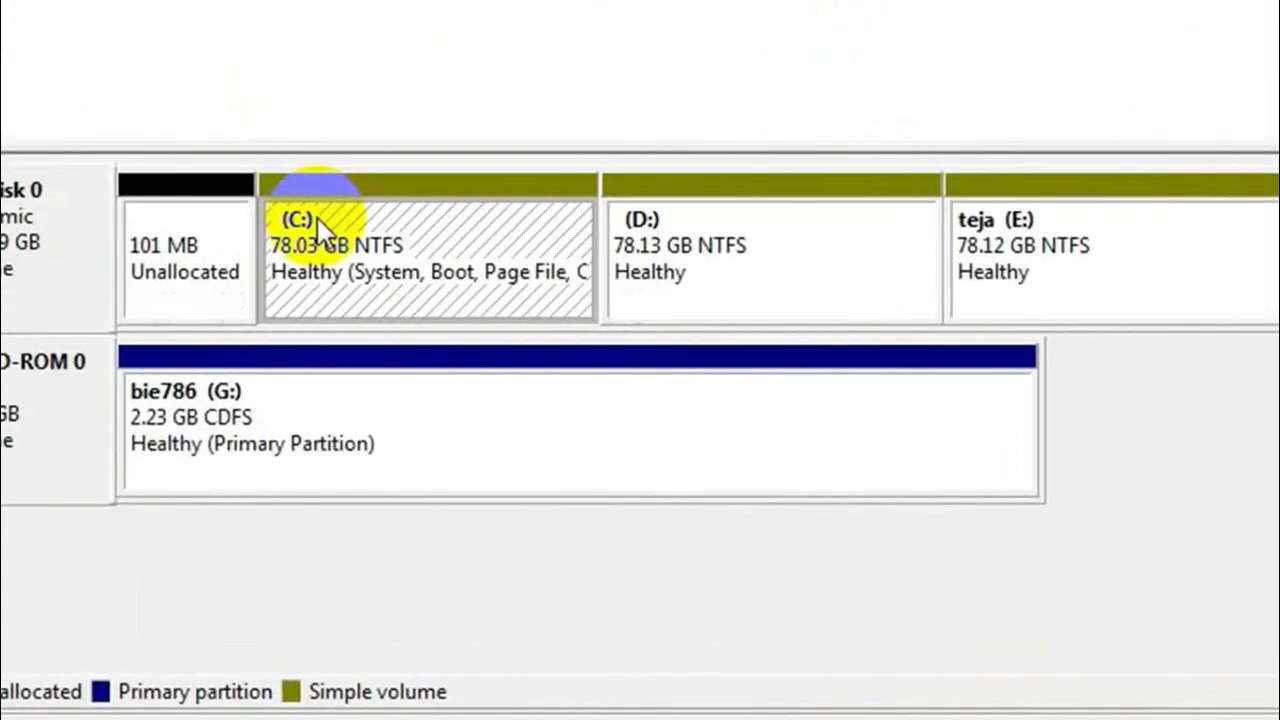
{"action": "right_click", "coordinate": [316, 215]}
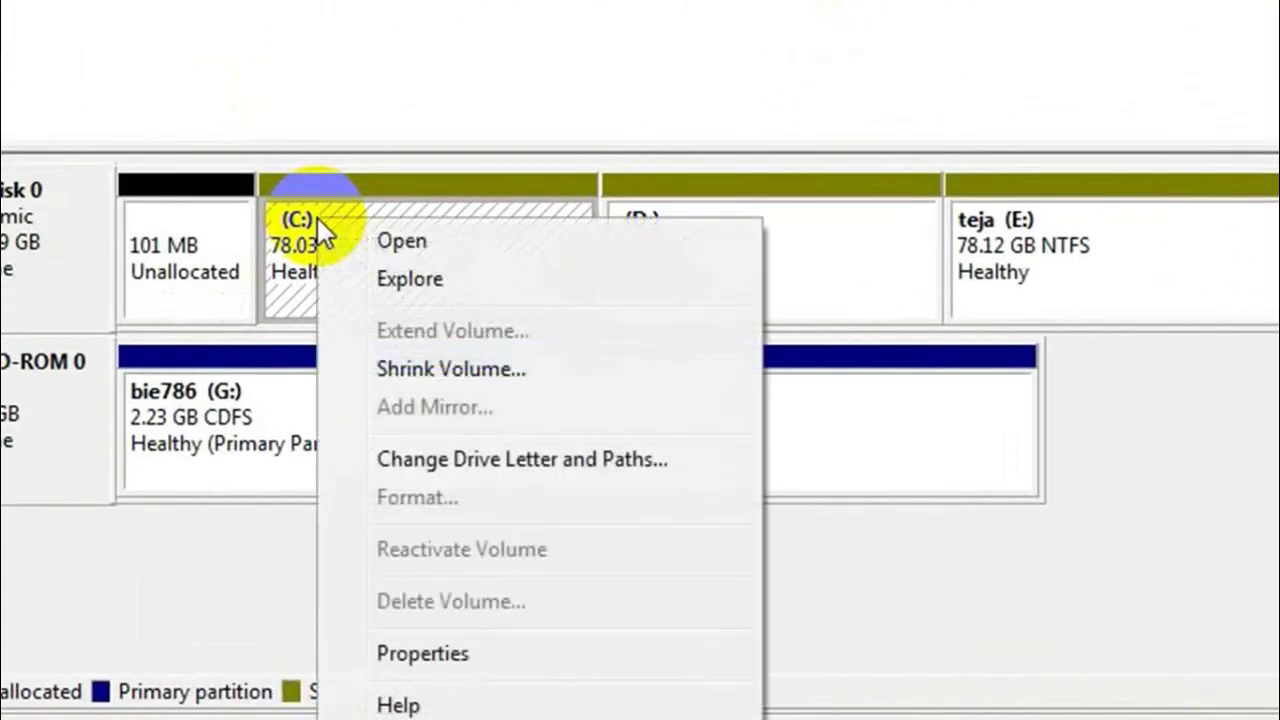
{"action": "left_click", "coordinate": [416, 379]}
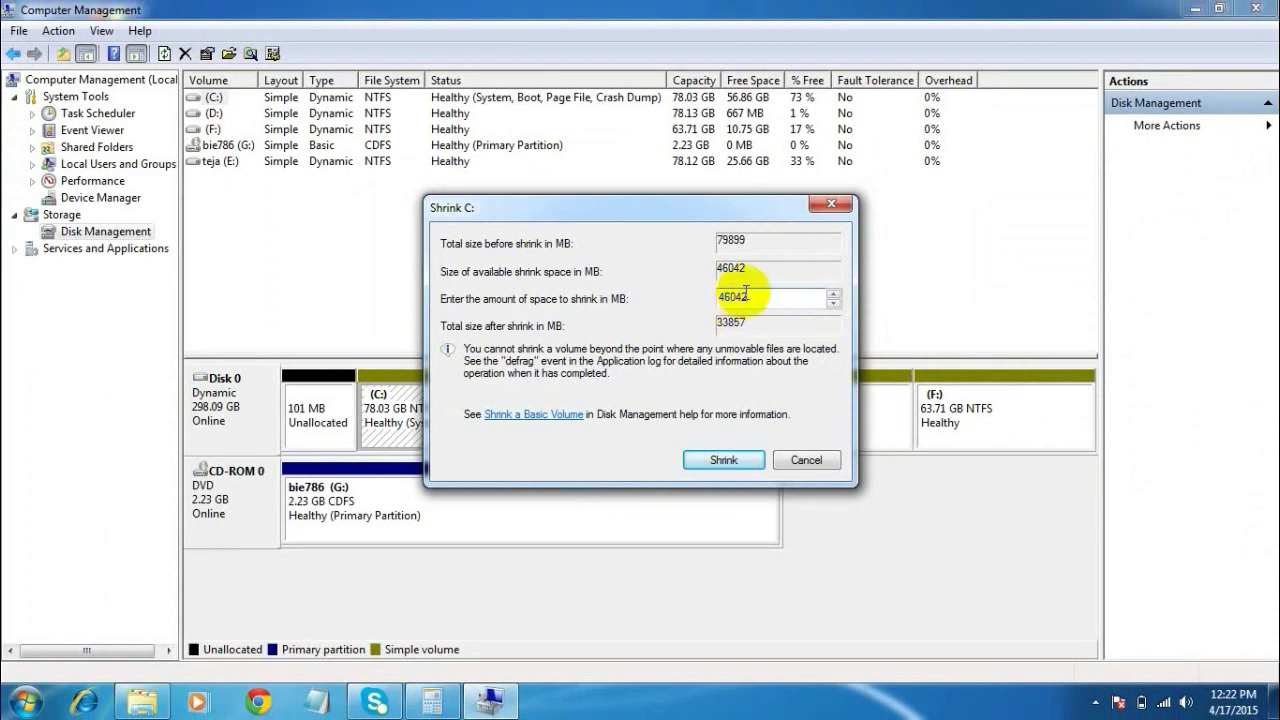
{"action": "left_click_drag", "start_coordinate": [752, 297], "coordinate": [725, 298]}
{"action": "left_click", "coordinate": [722, 298]}
Switch to Calculator and multiply 1024 by 15 to convert 15 GB to megabytes
{"action": "left_click", "coordinate": [432, 703]}
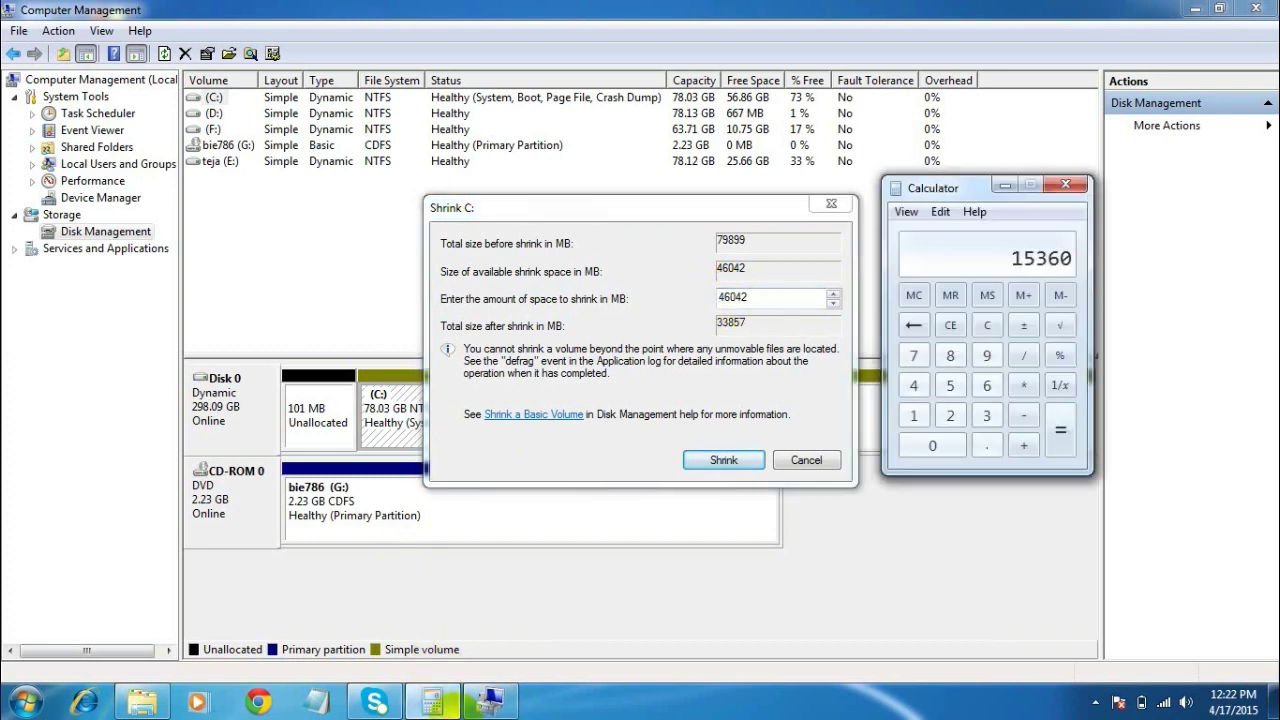
{"action": "left_click", "coordinate": [912, 412]}
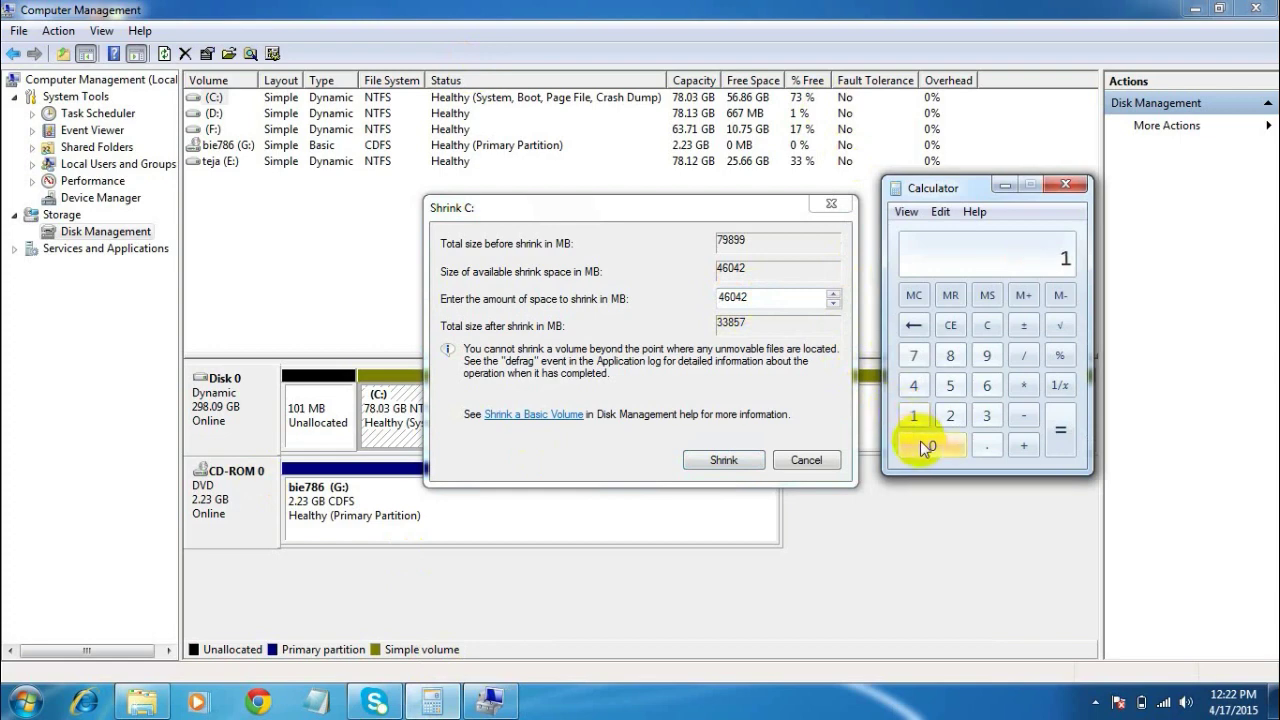
{"action": "left_click", "coordinate": [920, 443]}
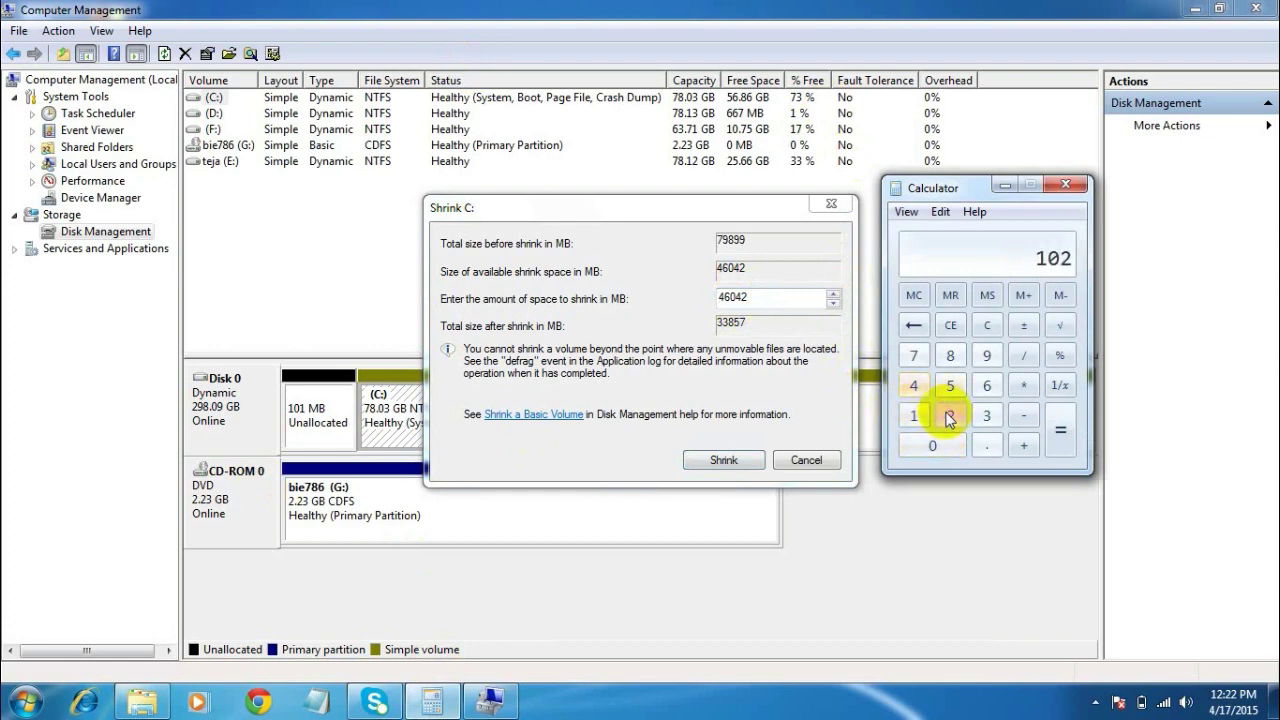
{"action": "left_click", "coordinate": [946, 412]}
{"action": "left_click", "coordinate": [915, 387]}
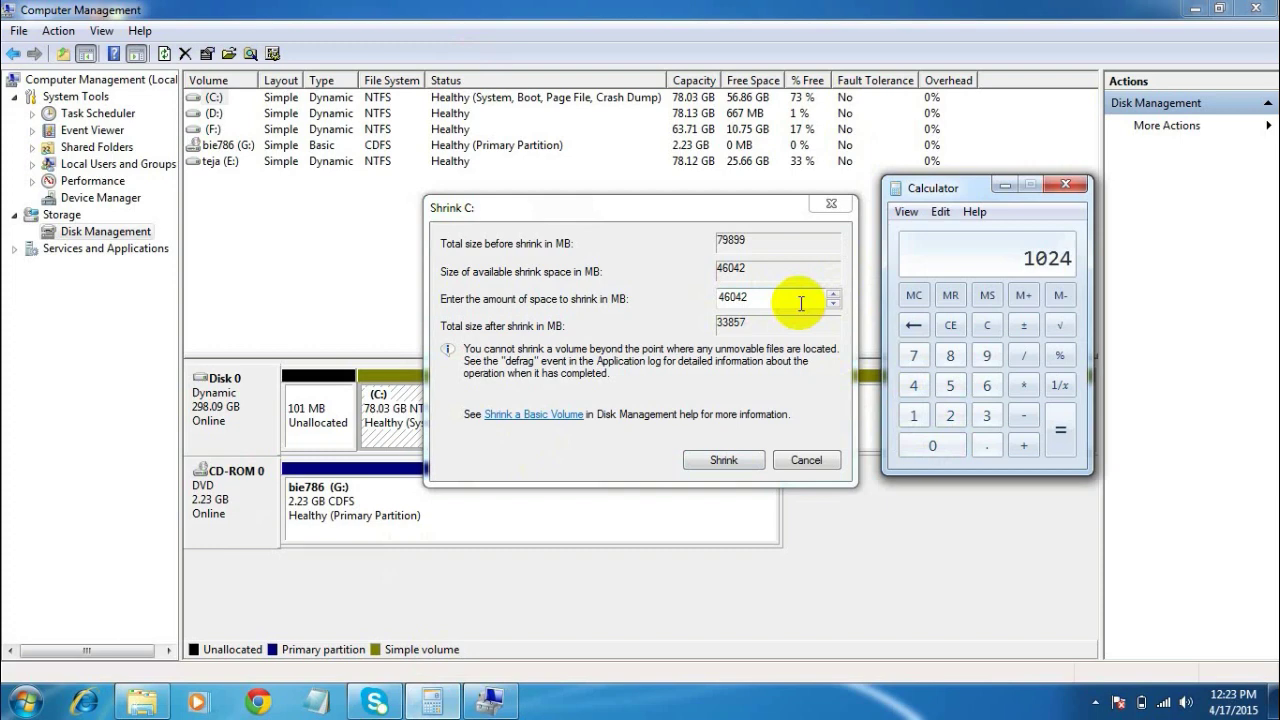
{"action": "left_click", "coordinate": [1024, 390]}
{"action": "left_click", "coordinate": [913, 415]}
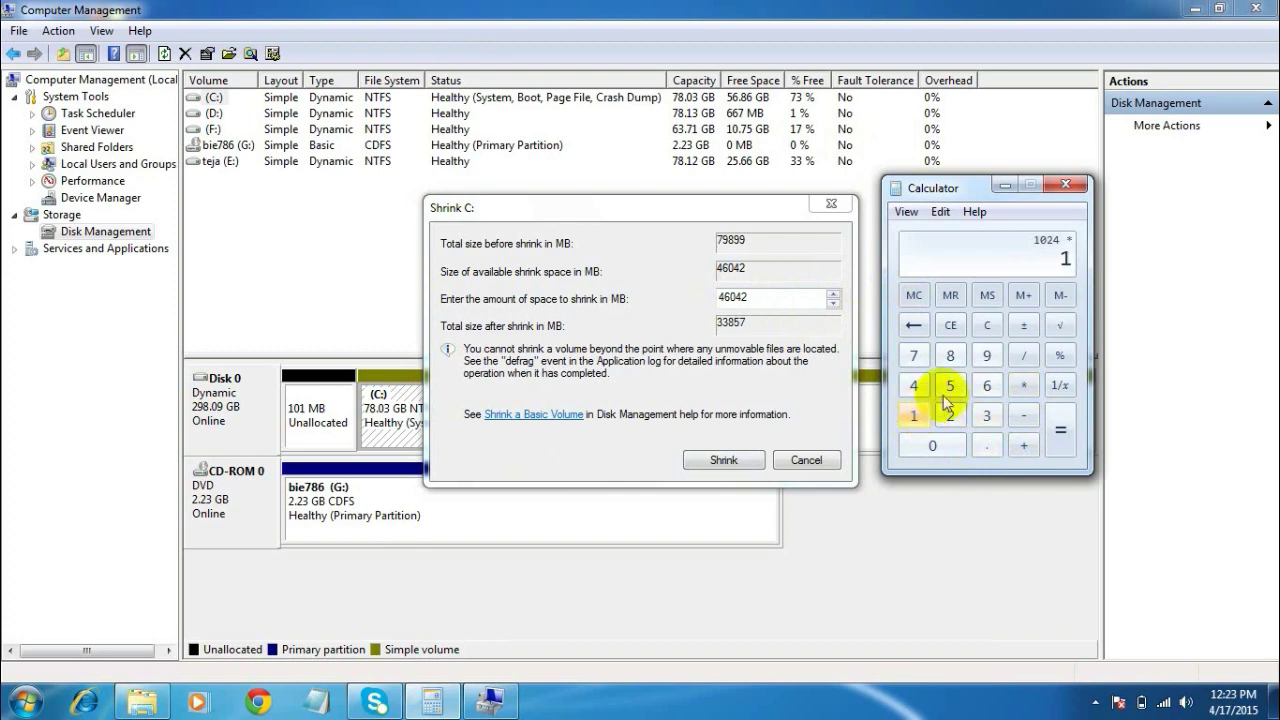
{"action": "left_click", "coordinate": [952, 395]}
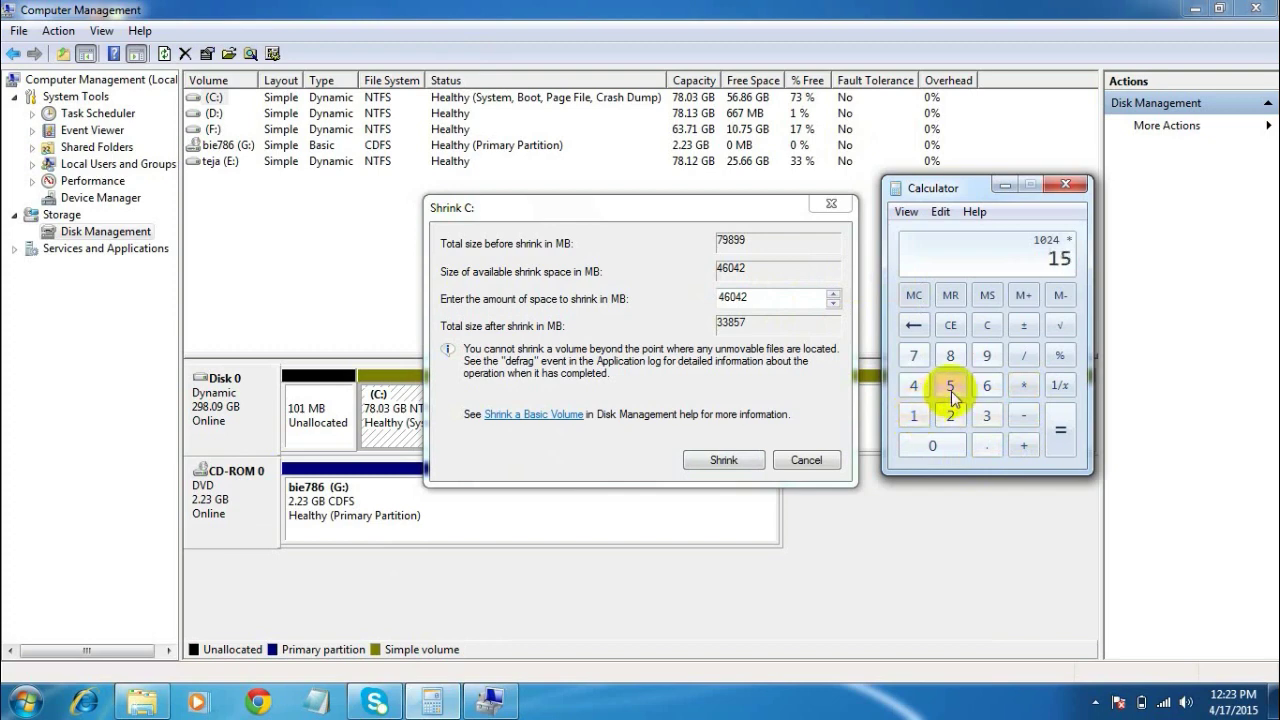
{"action": "left_click", "coordinate": [1060, 445]}
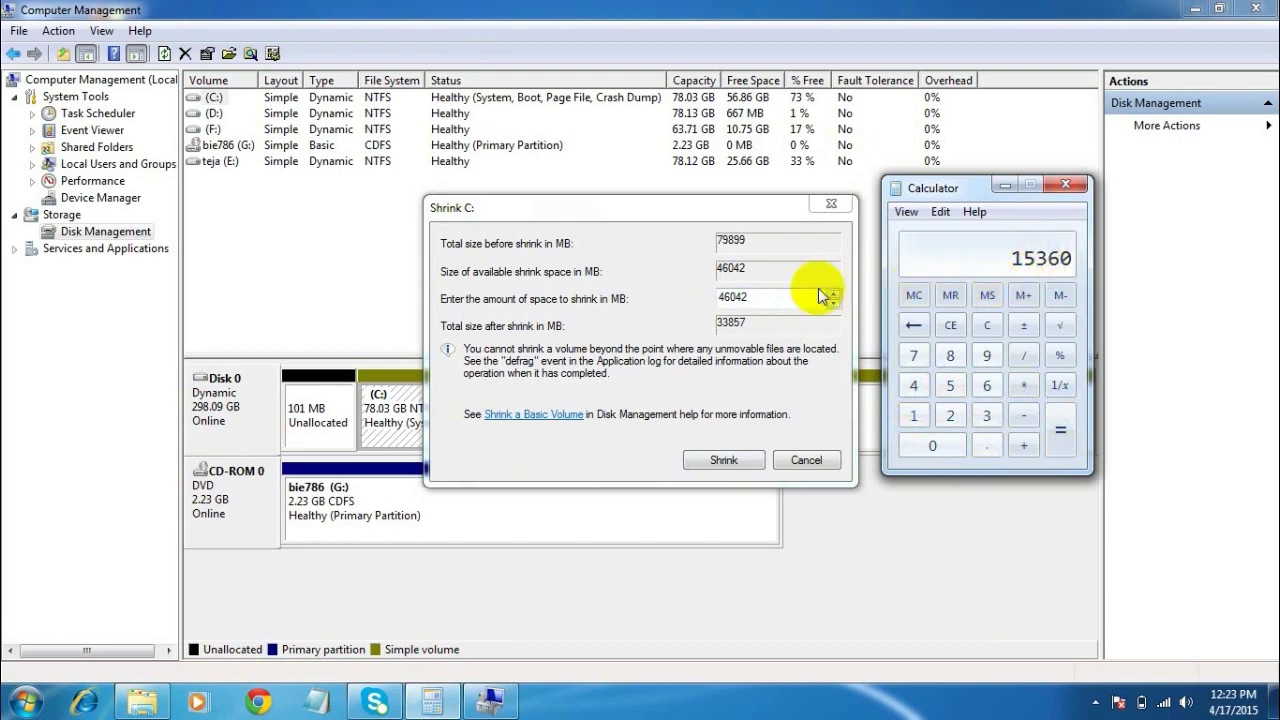
Set the amount of space to shrink to 15360 MB and shrink the C: volume
{"action": "left_click", "coordinate": [777, 297]}
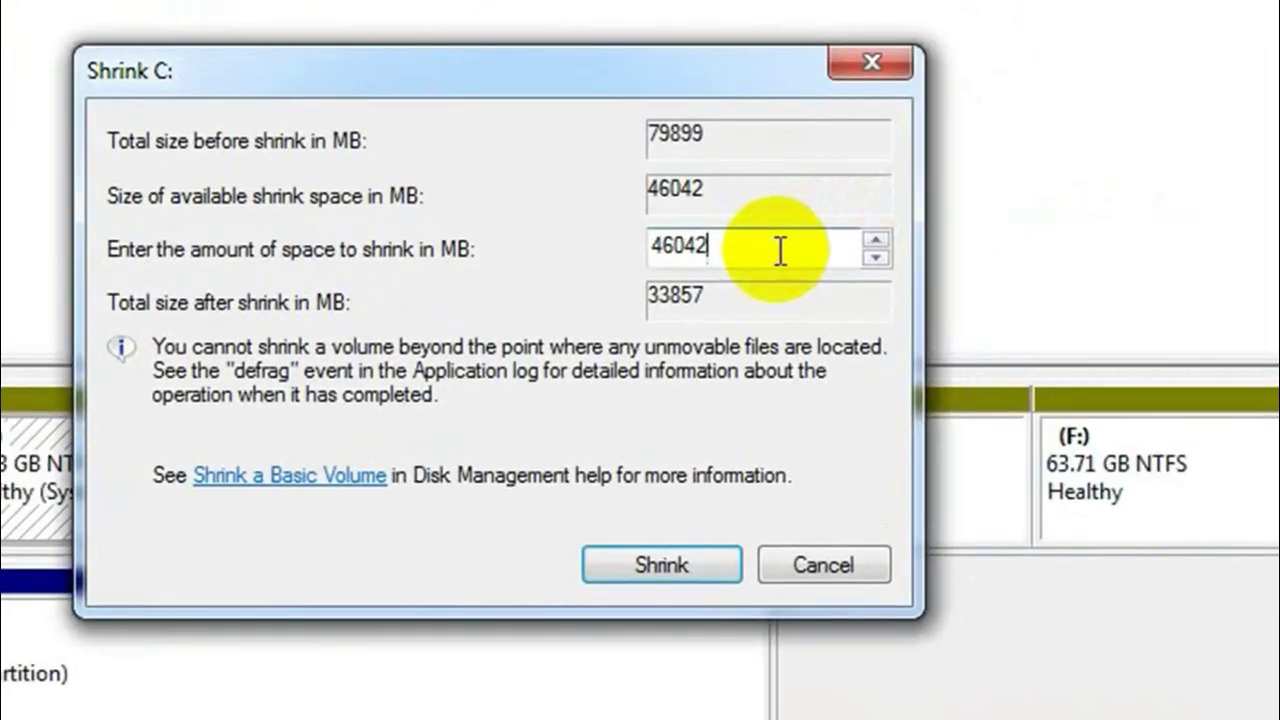
{"action": "double_click", "coordinate": [780, 250]}
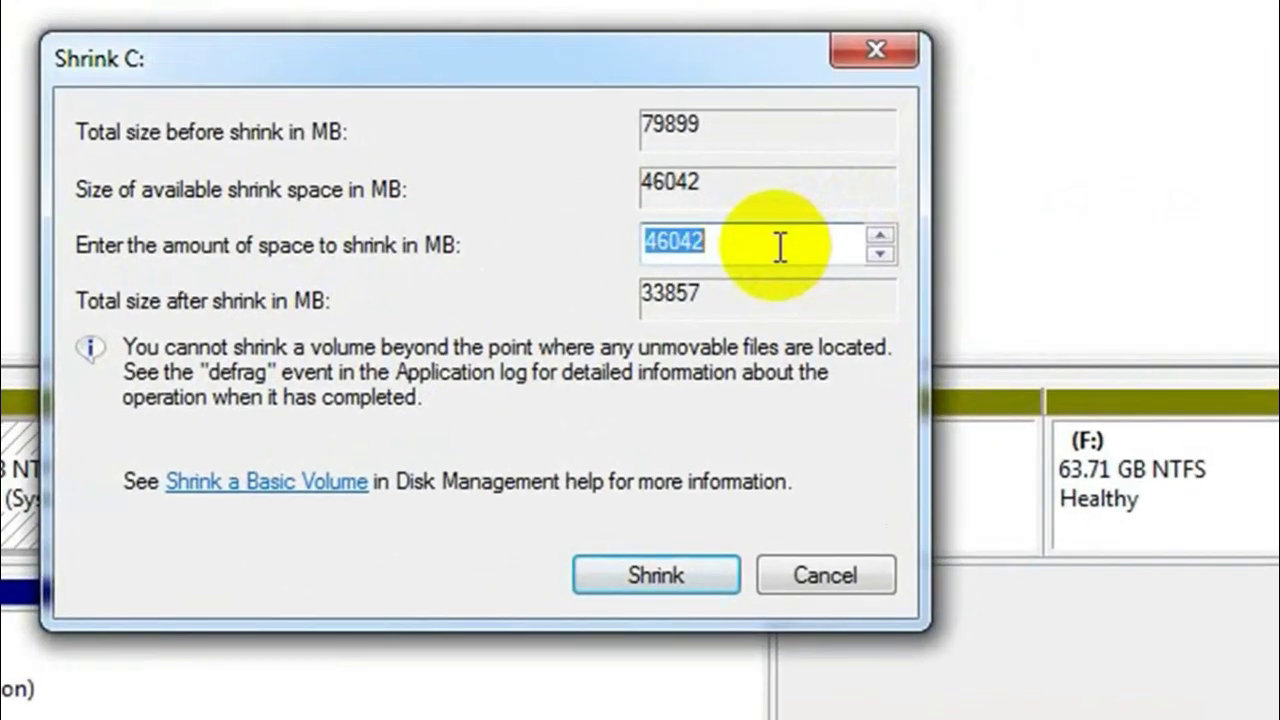
{"action": "type", "text": "15360"}
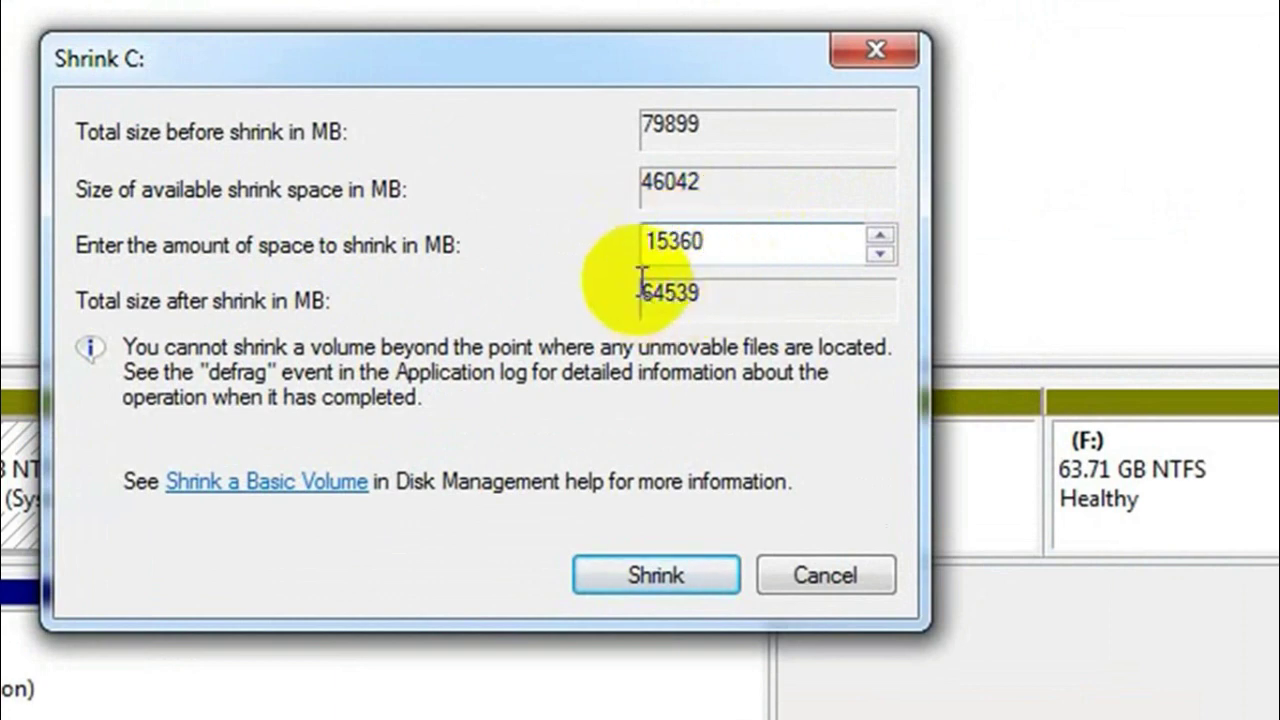
{"action": "double_click", "coordinate": [716, 240]}
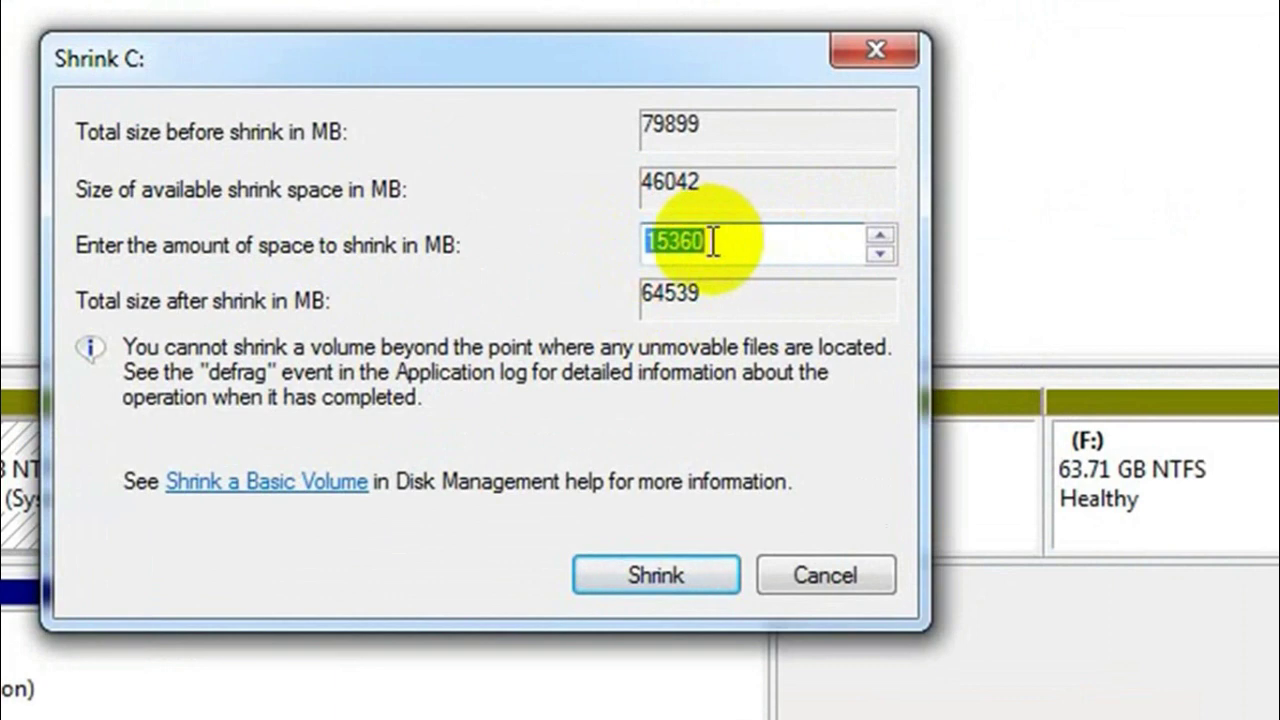
{"action": "left_click", "coordinate": [696, 250]}
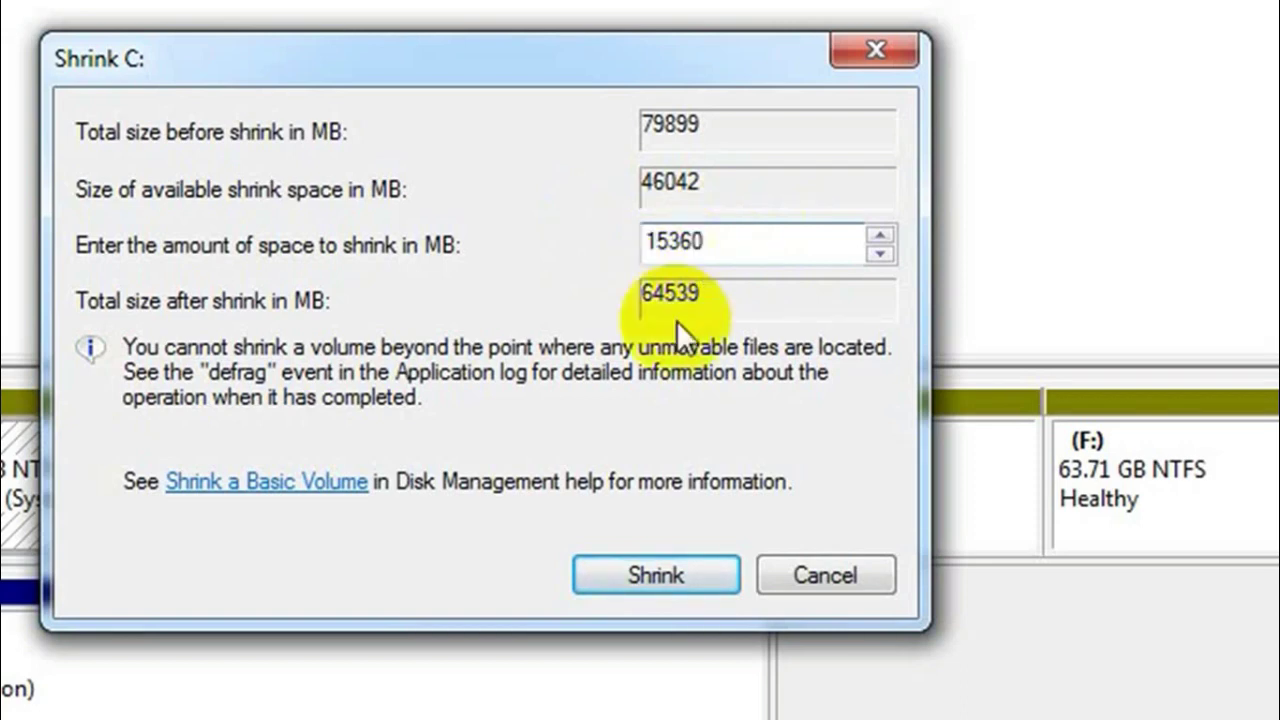
{"action": "left_click", "coordinate": [663, 575]}
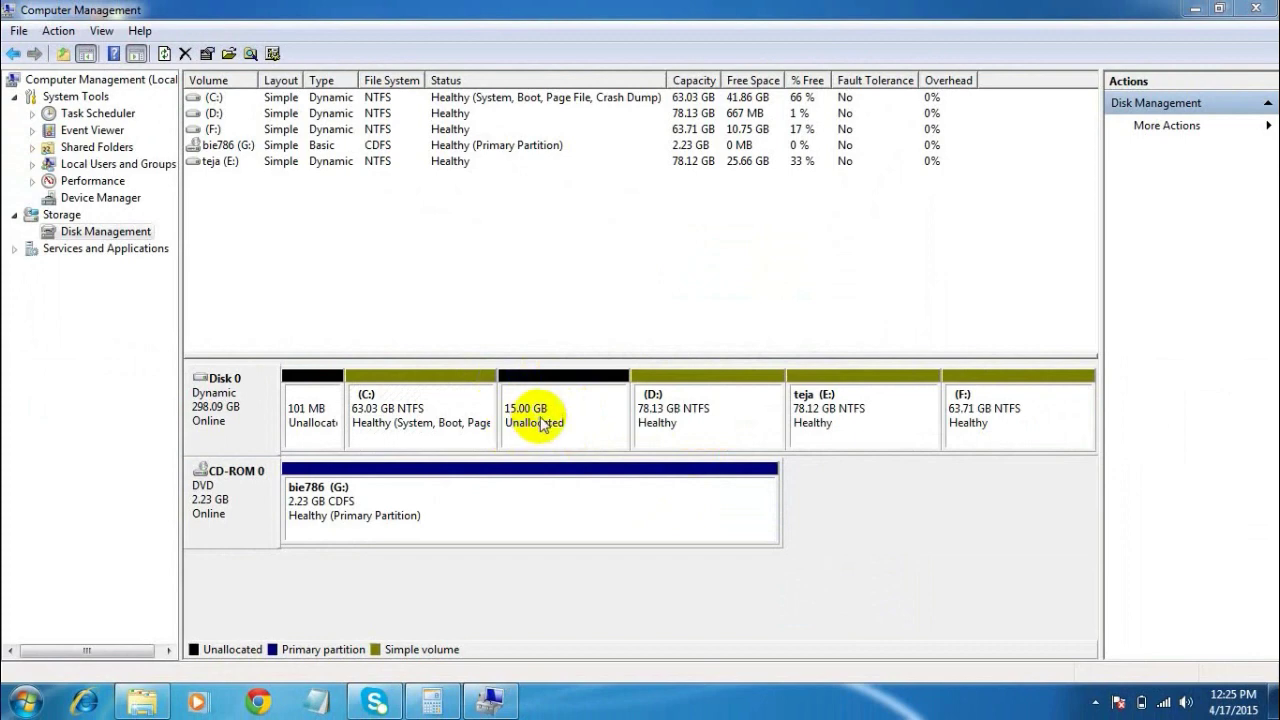
Start a new simple volume in the 15.00 GB unallocated space, keeping the maximum volume size of 15459 MB
{"action": "left_click", "coordinate": [541, 425]}
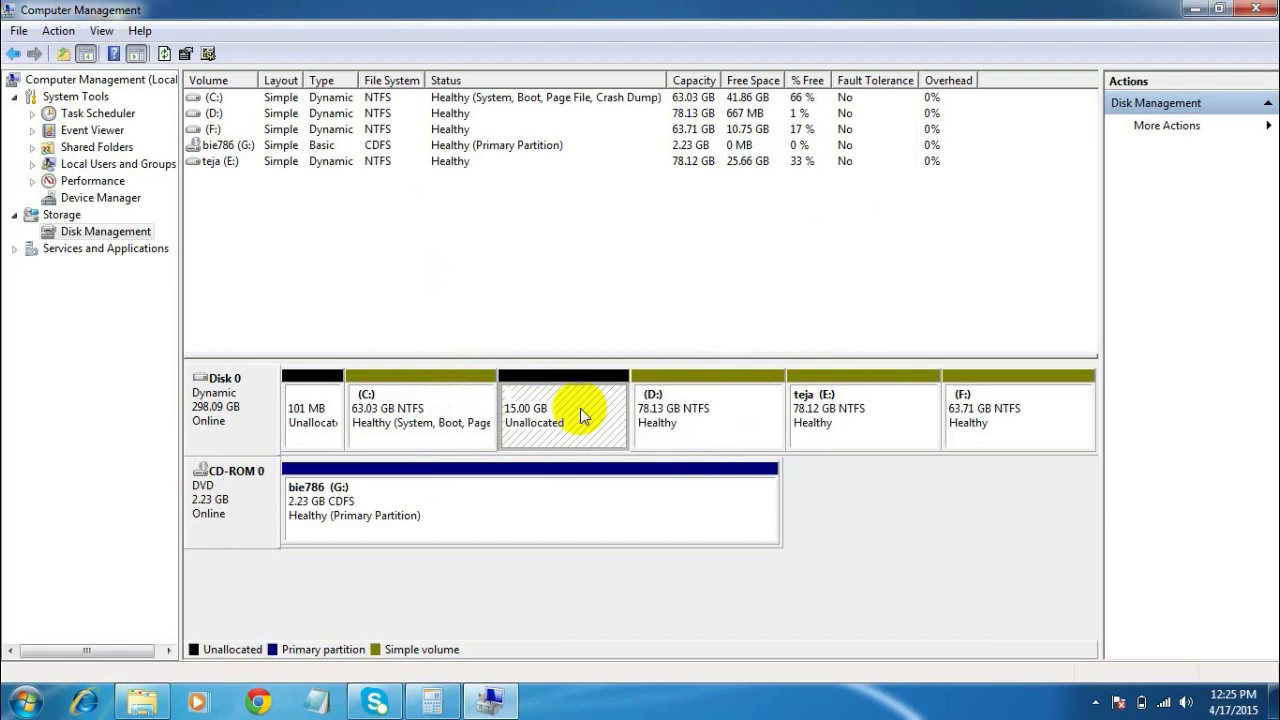
{"action": "right_click", "coordinate": [580, 408]}
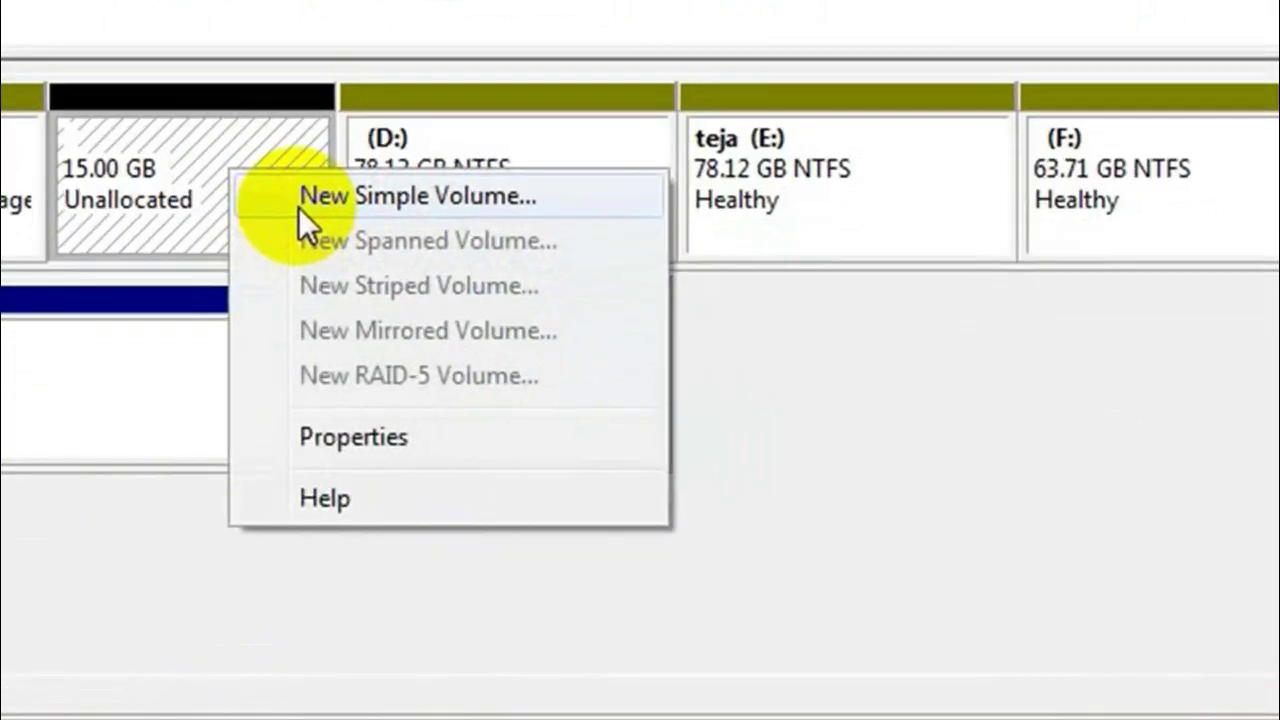
{"action": "left_click", "coordinate": [616, 421]}
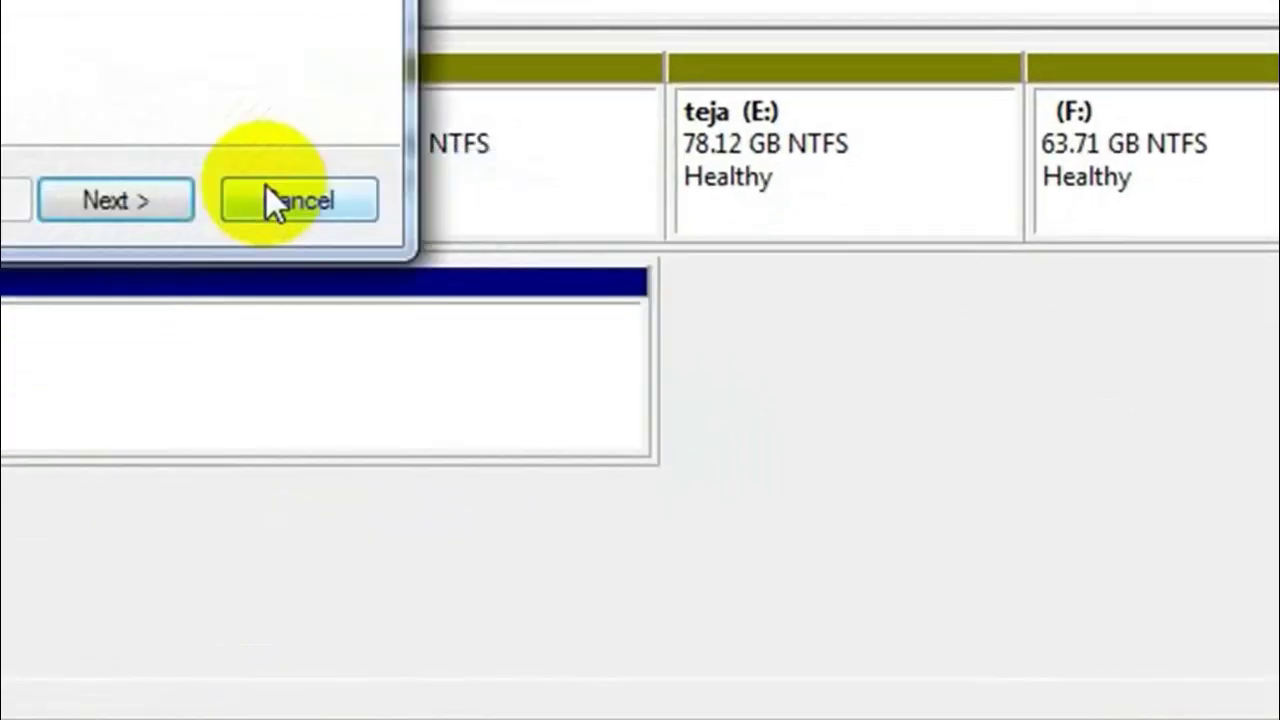
{"action": "left_click", "coordinate": [113, 220]}
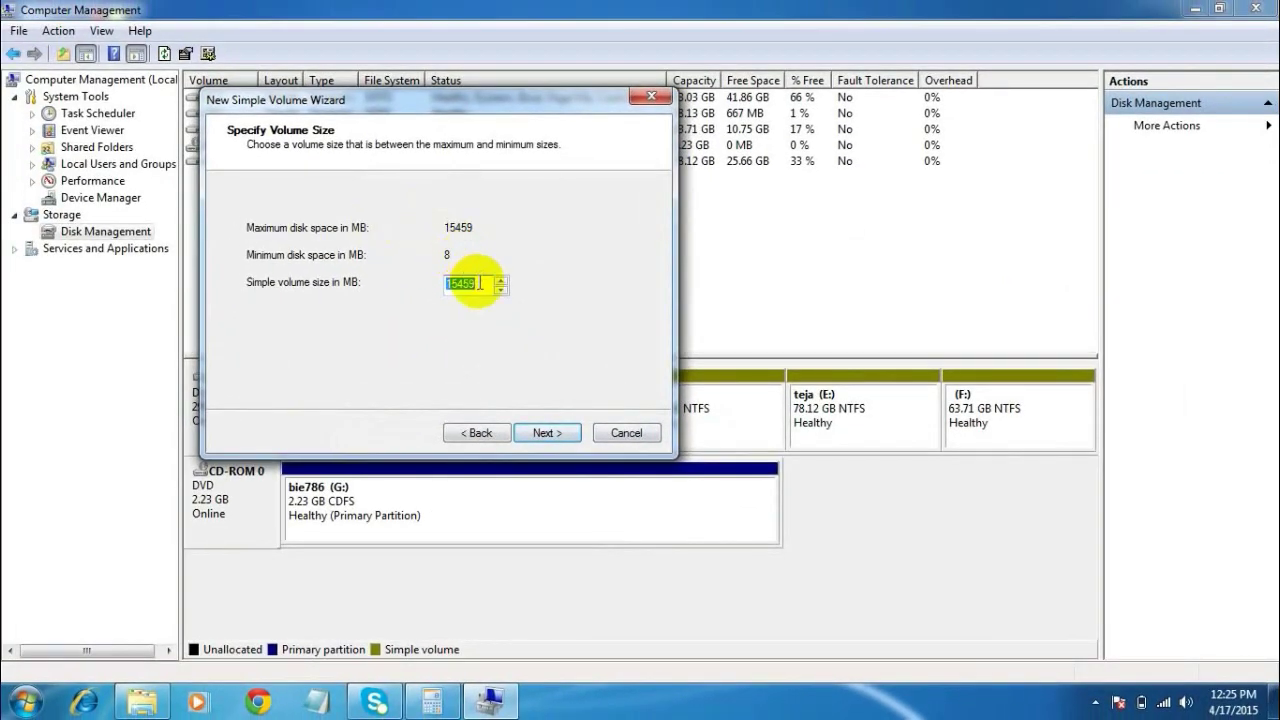
{"action": "left_click", "coordinate": [479, 284]}
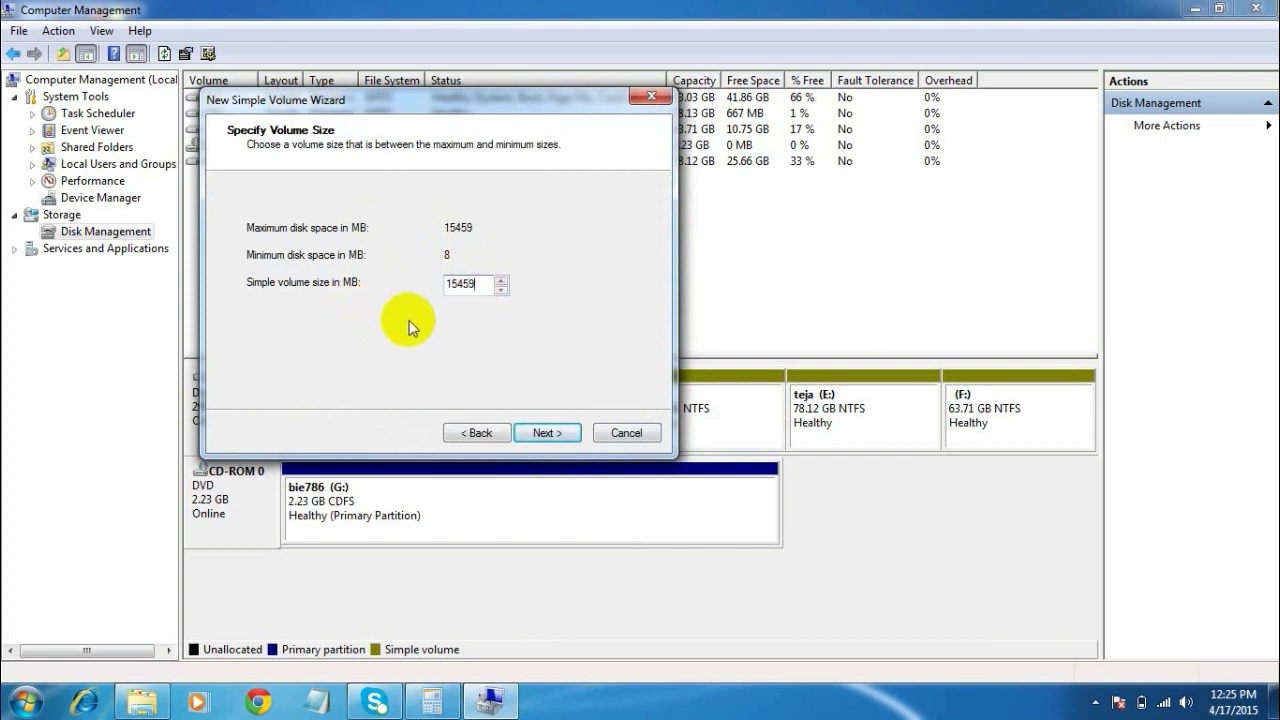
{"action": "double_click", "coordinate": [484, 288]}
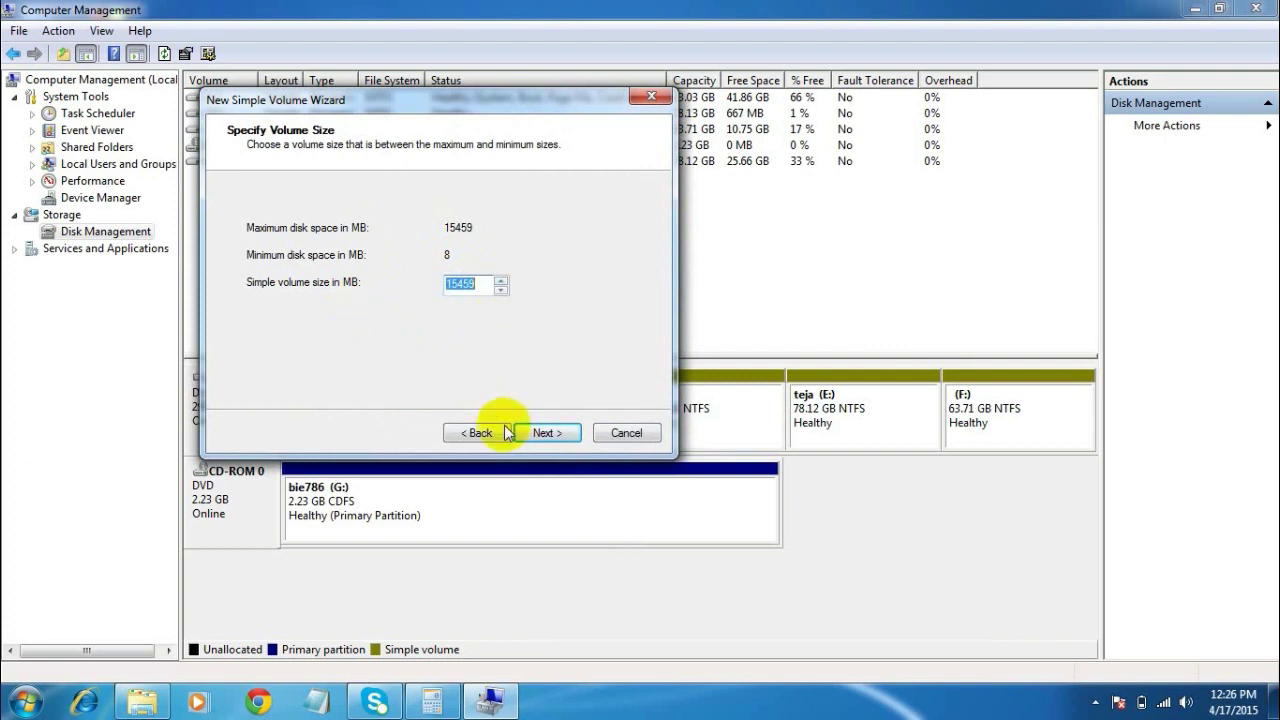
{"action": "left_click", "coordinate": [538, 431]}
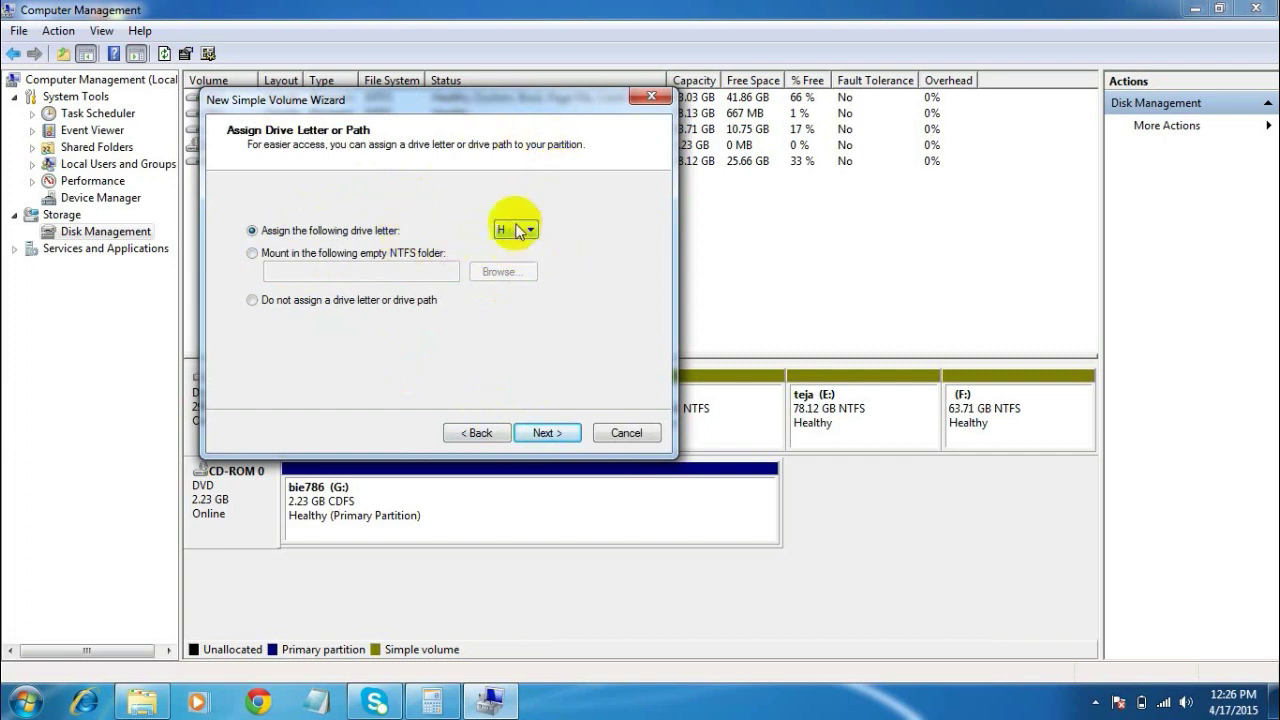
Assign drive letter H to the new volume and continue to the format settings
{"action": "left_click", "coordinate": [519, 229]}
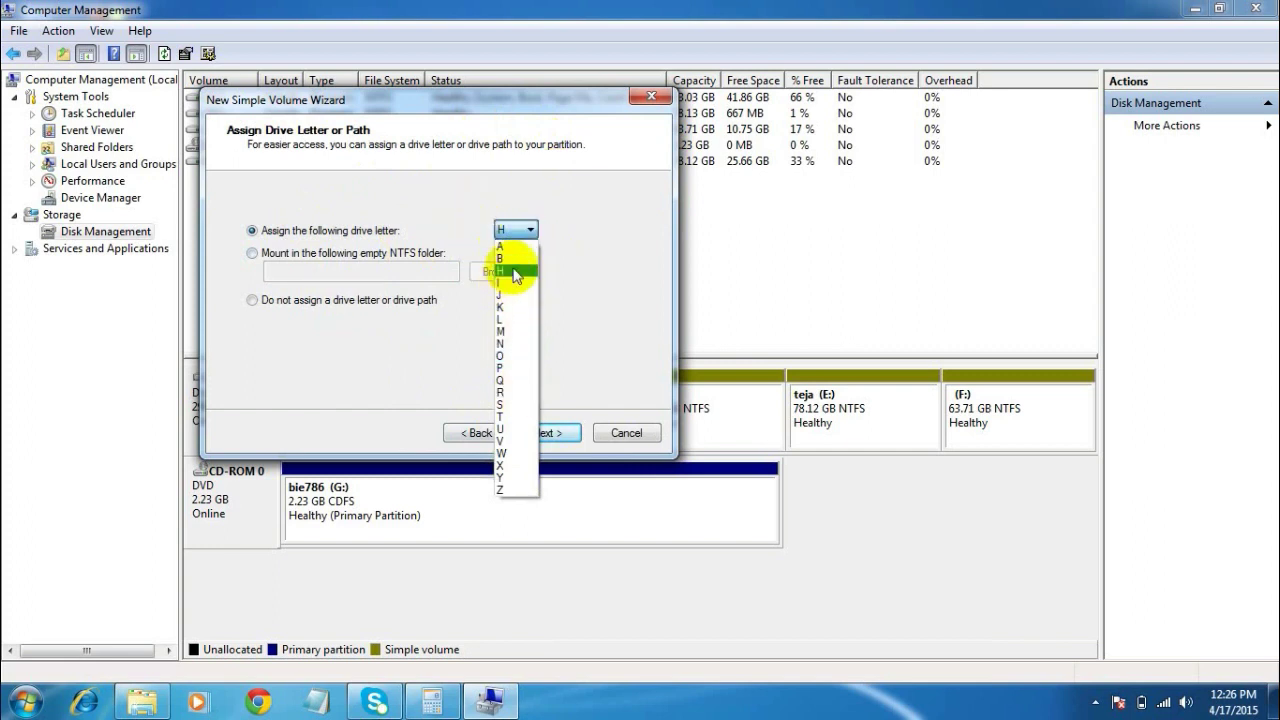
{"action": "left_click", "coordinate": [508, 271]}
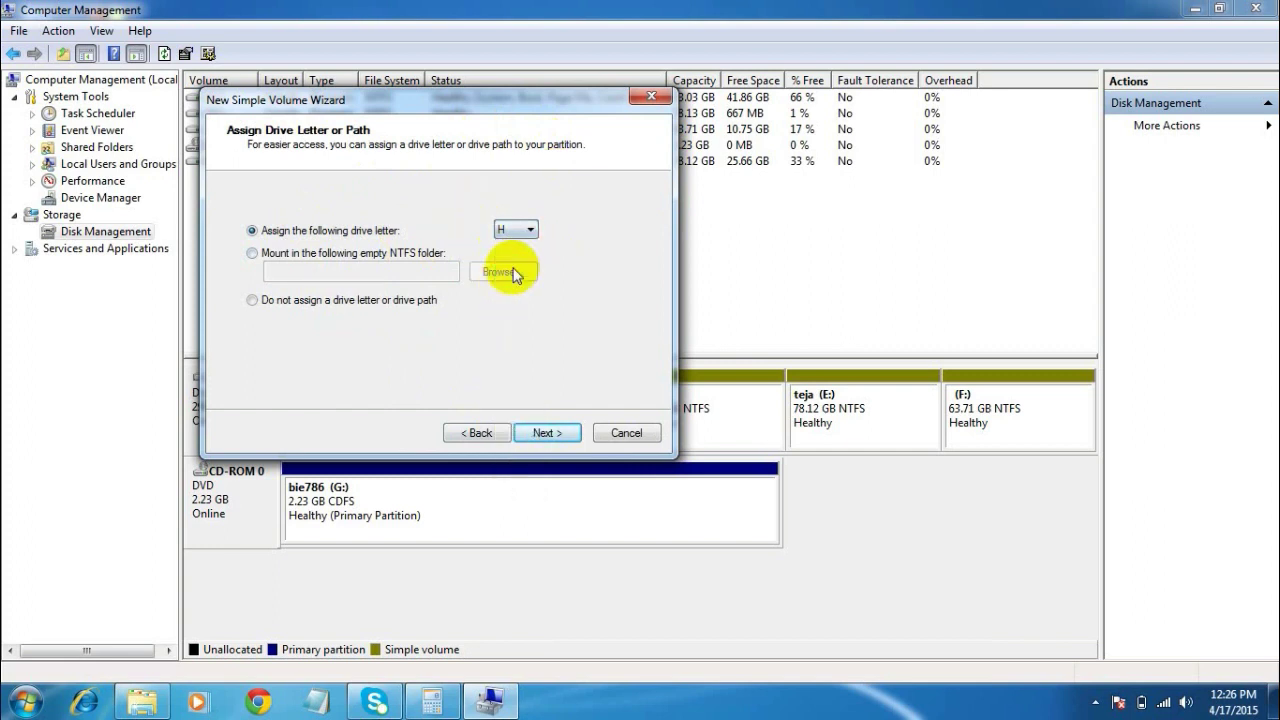
{"action": "left_click", "coordinate": [548, 433]}
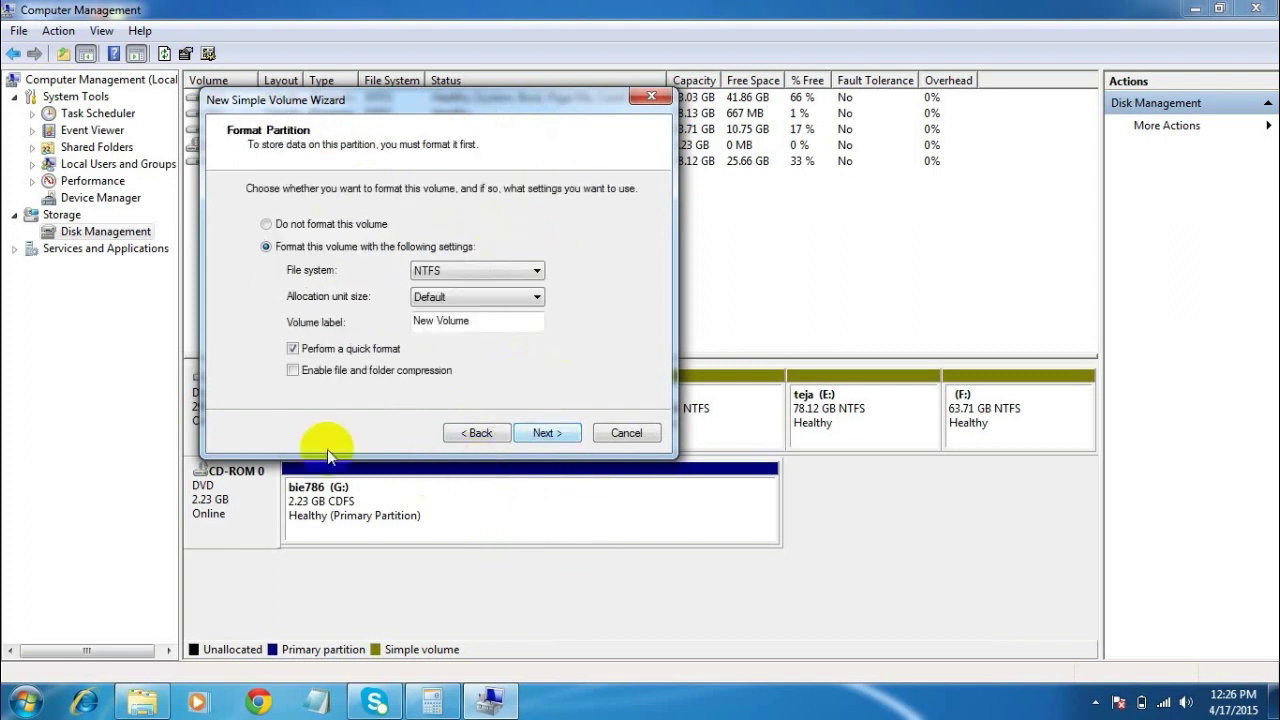
Label the new volume Sample, keep the NTFS quick format settings, and finish creating the volume
{"action": "double_click", "coordinate": [510, 318]}
{"action": "left_click", "coordinate": [511, 317]}
{"action": "double_click", "coordinate": [510, 318]}
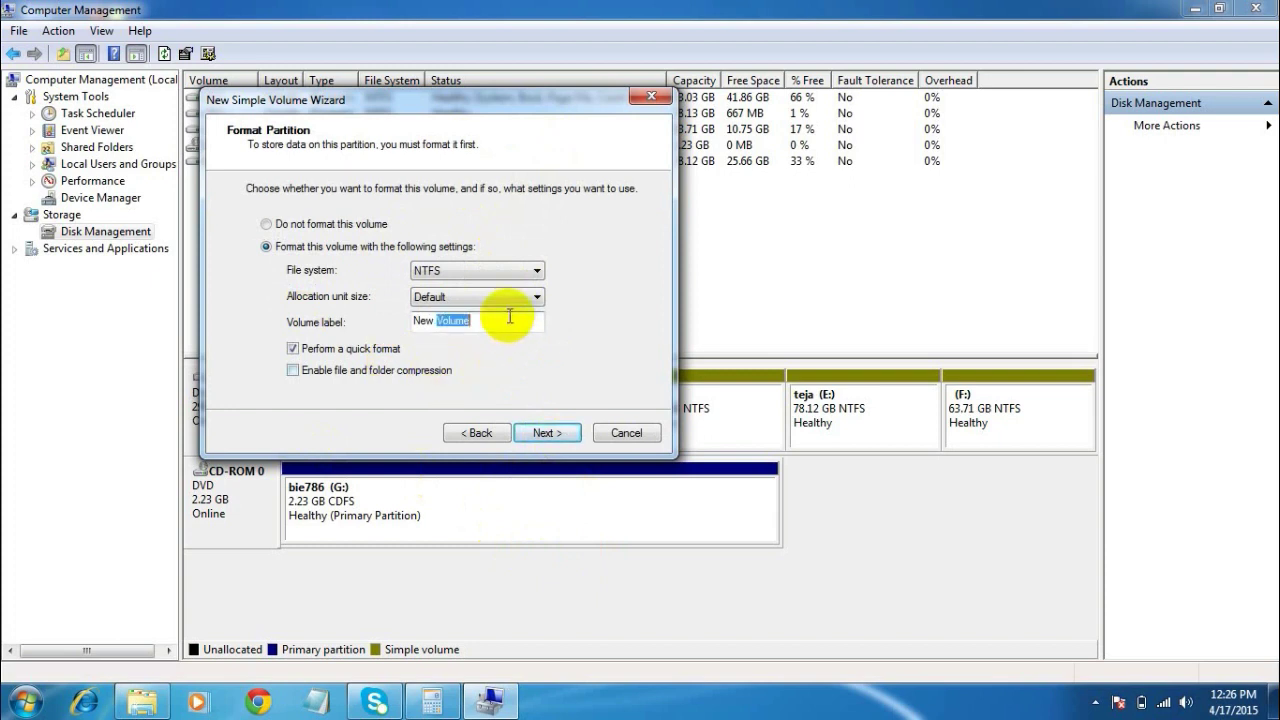
{"action": "left_click_drag", "start_coordinate": [510, 318], "coordinate": [366, 320]}
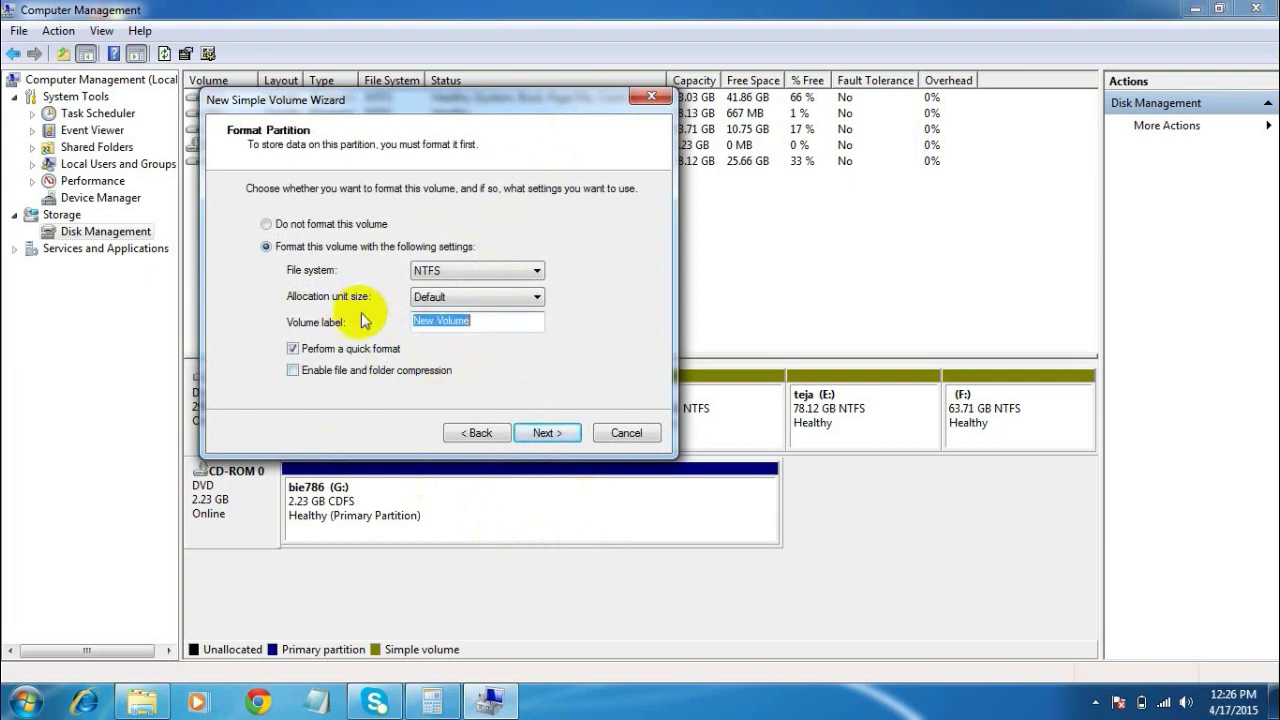
{"action": "type", "text": "Sample"}
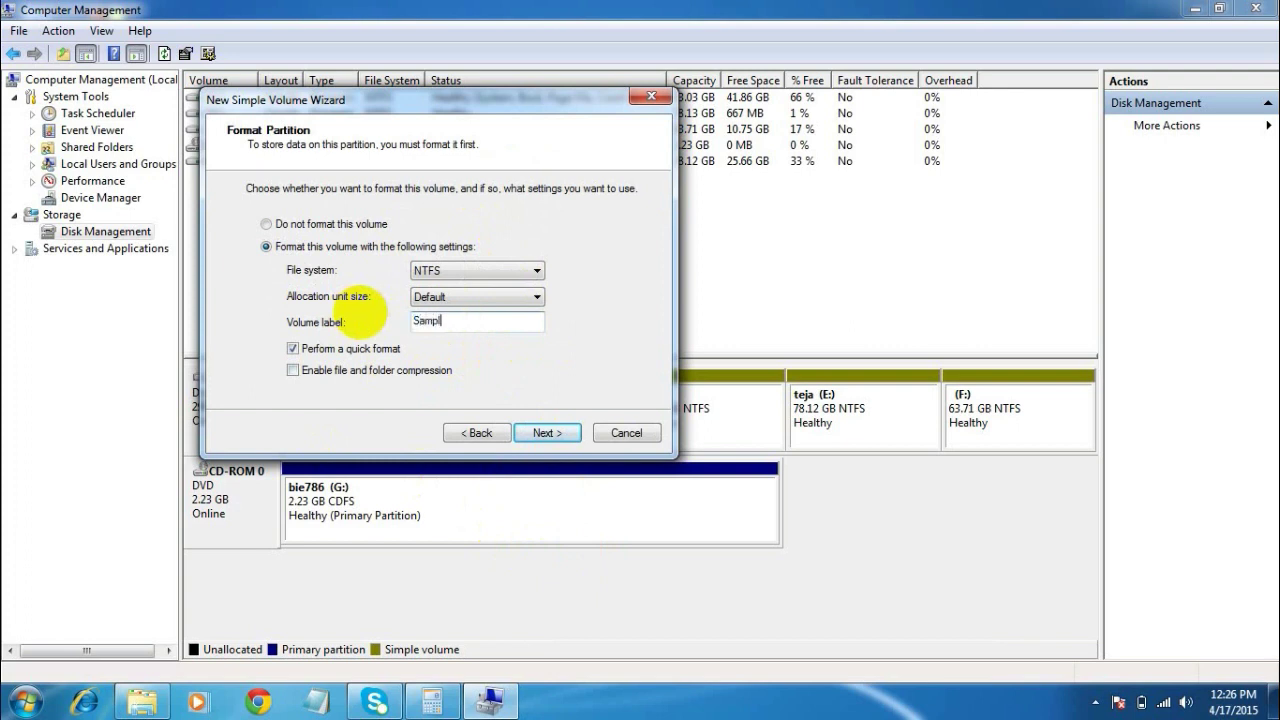
{"action": "left_click", "coordinate": [532, 436]}
{"action": "left_click", "coordinate": [532, 437]}
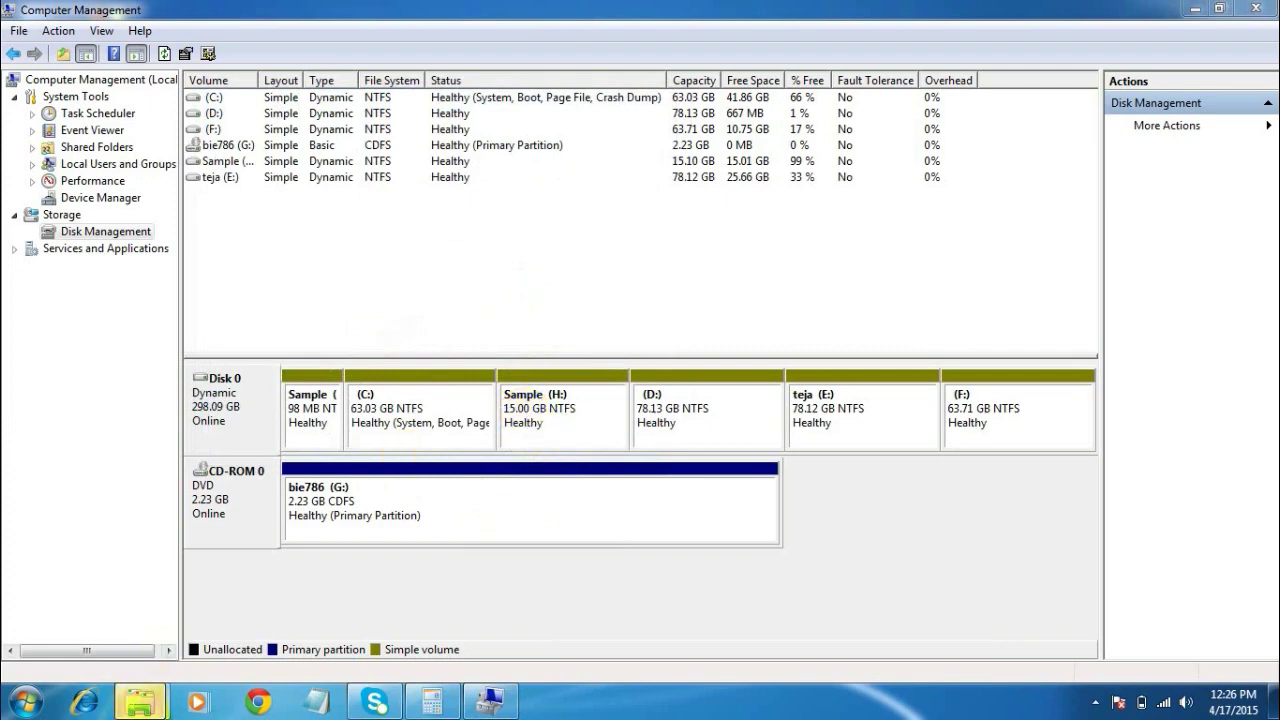
Bring up the AutoPlay window for the Sample (H:) drive and close it without choosing an option
{"action": "mouse_move", "coordinate": [140, 702]}
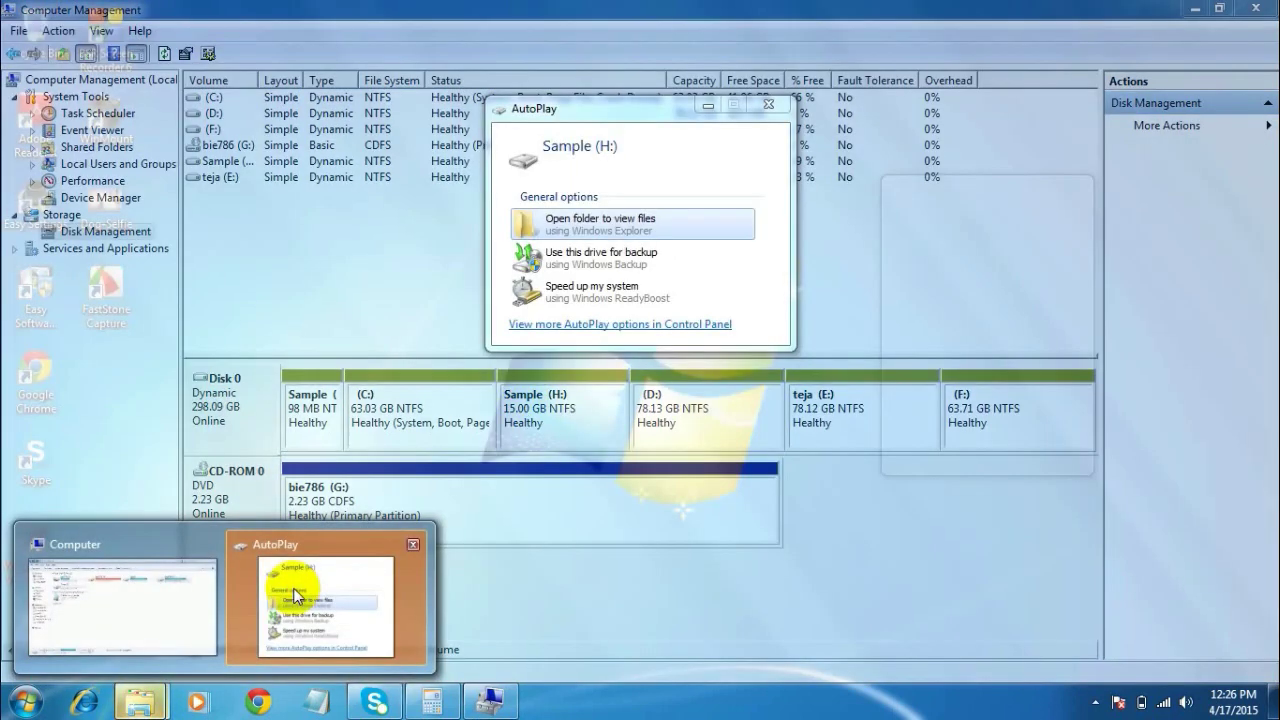
{"action": "left_click", "coordinate": [300, 596]}
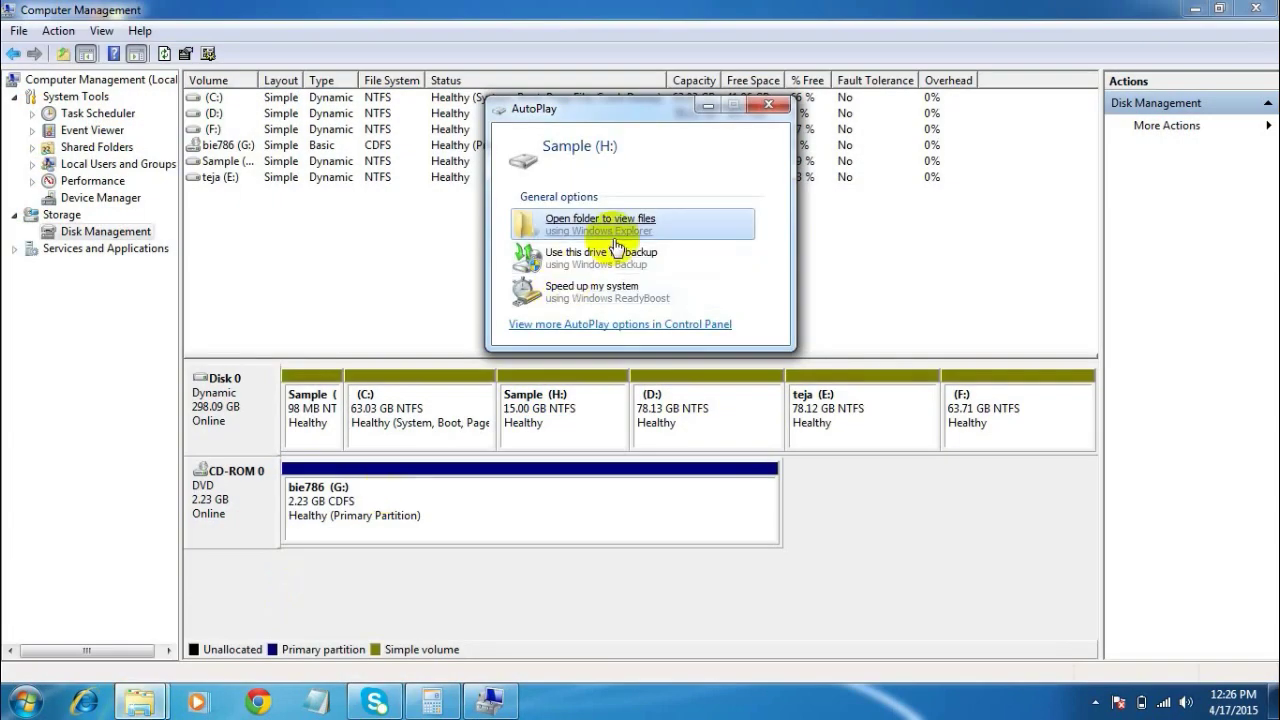
{"action": "left_click", "coordinate": [766, 106]}
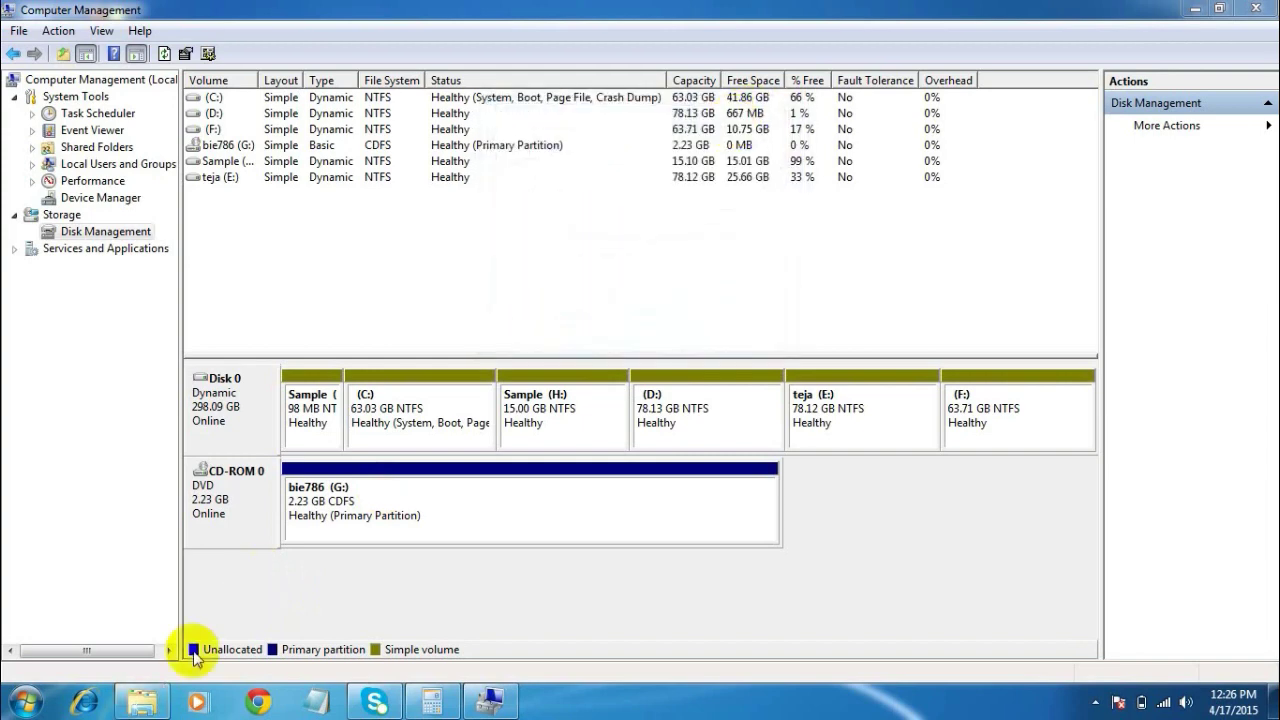
Switch to the Computer window in Windows Explorer and examine the new Sample (H:) drive among the hard disk drives
{"action": "left_click", "coordinate": [140, 705]}
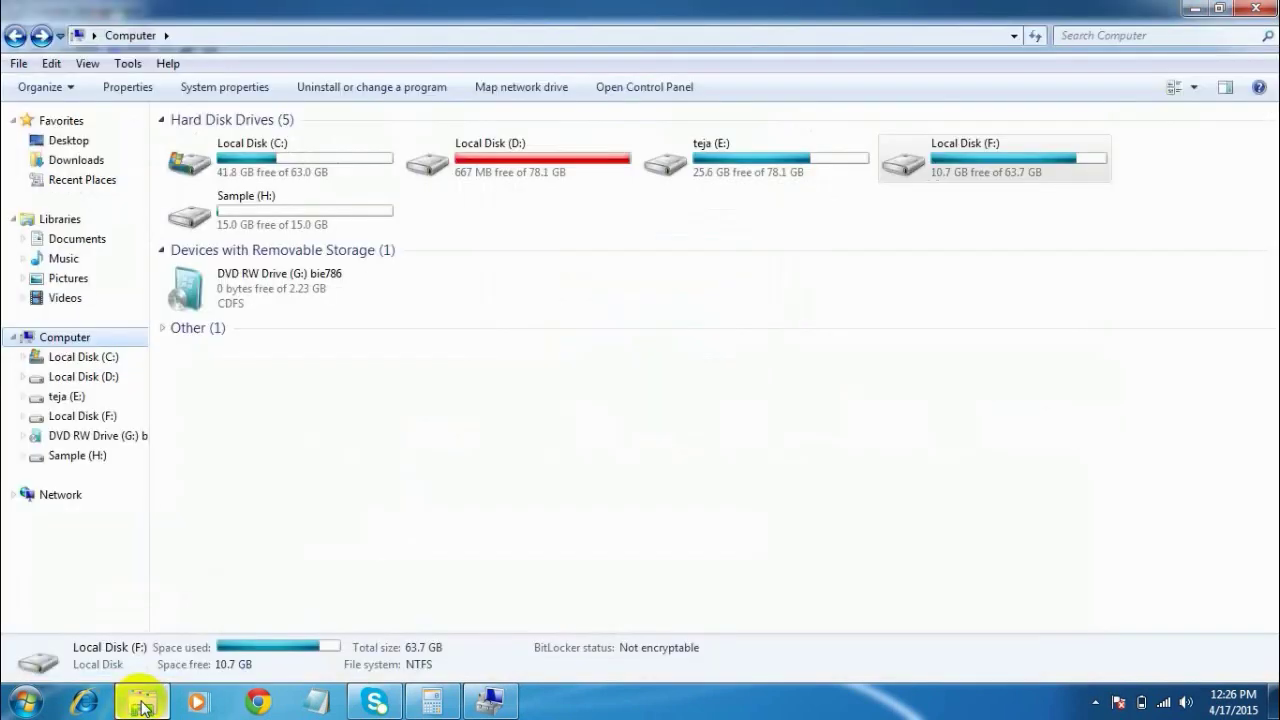
{"action": "left_click", "coordinate": [268, 220]}
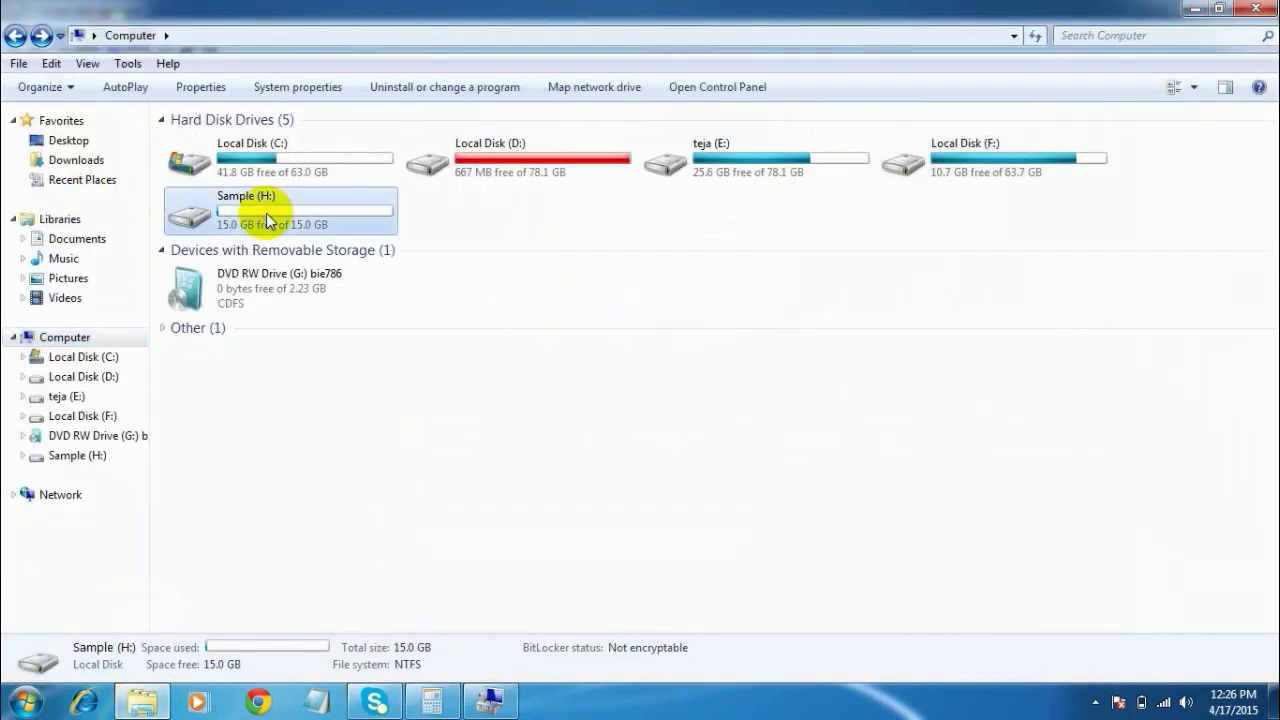
{"action": "left_click", "coordinate": [435, 212]}
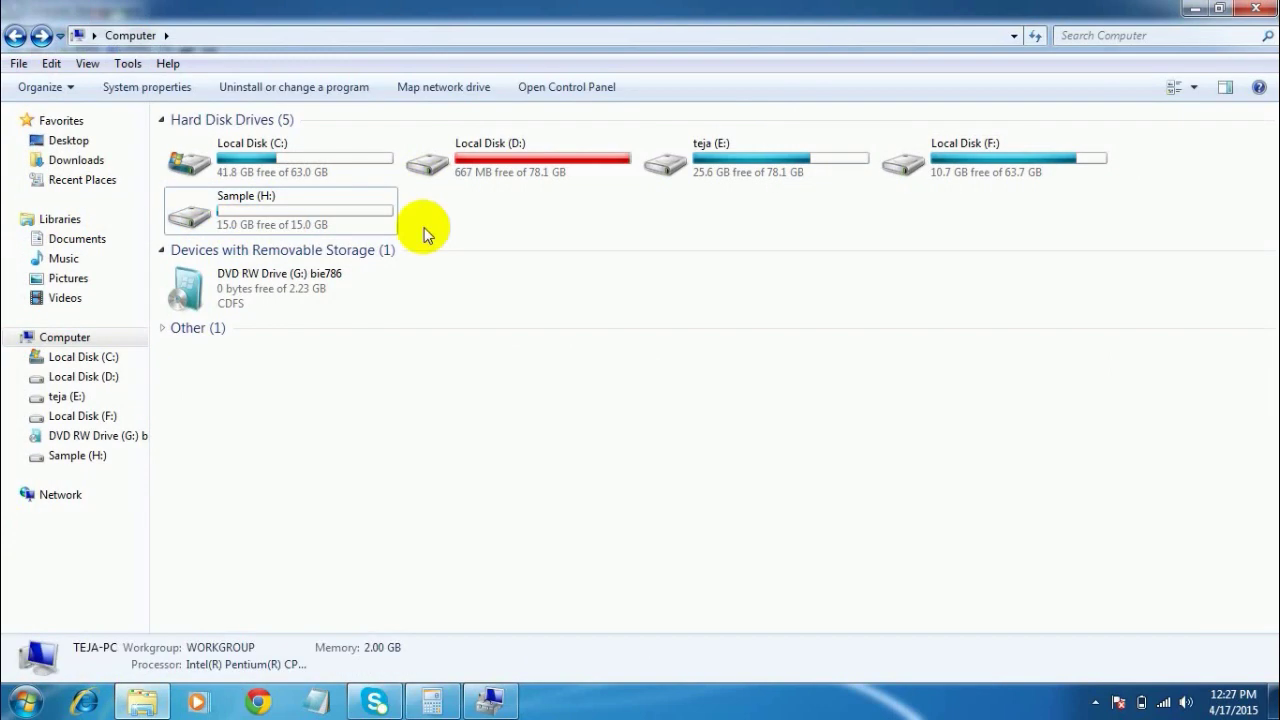
{"action": "left_click", "coordinate": [300, 228]}
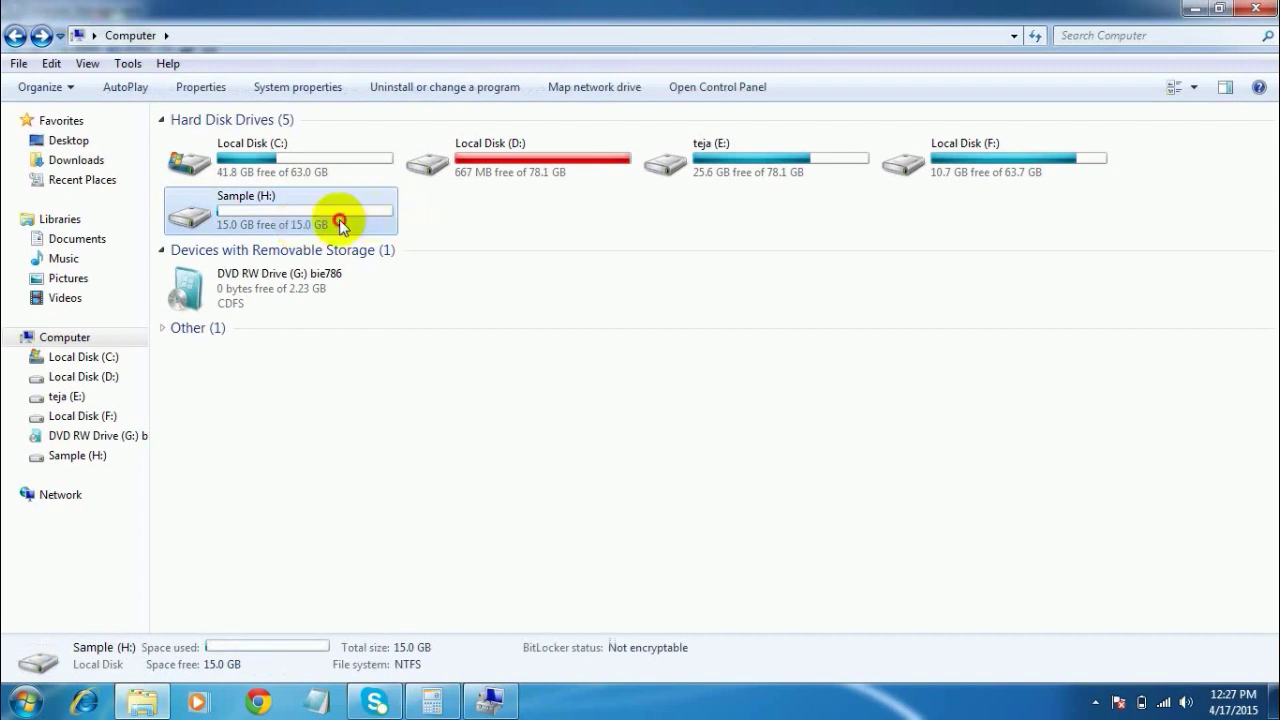
{"action": "left_click", "coordinate": [460, 210]}
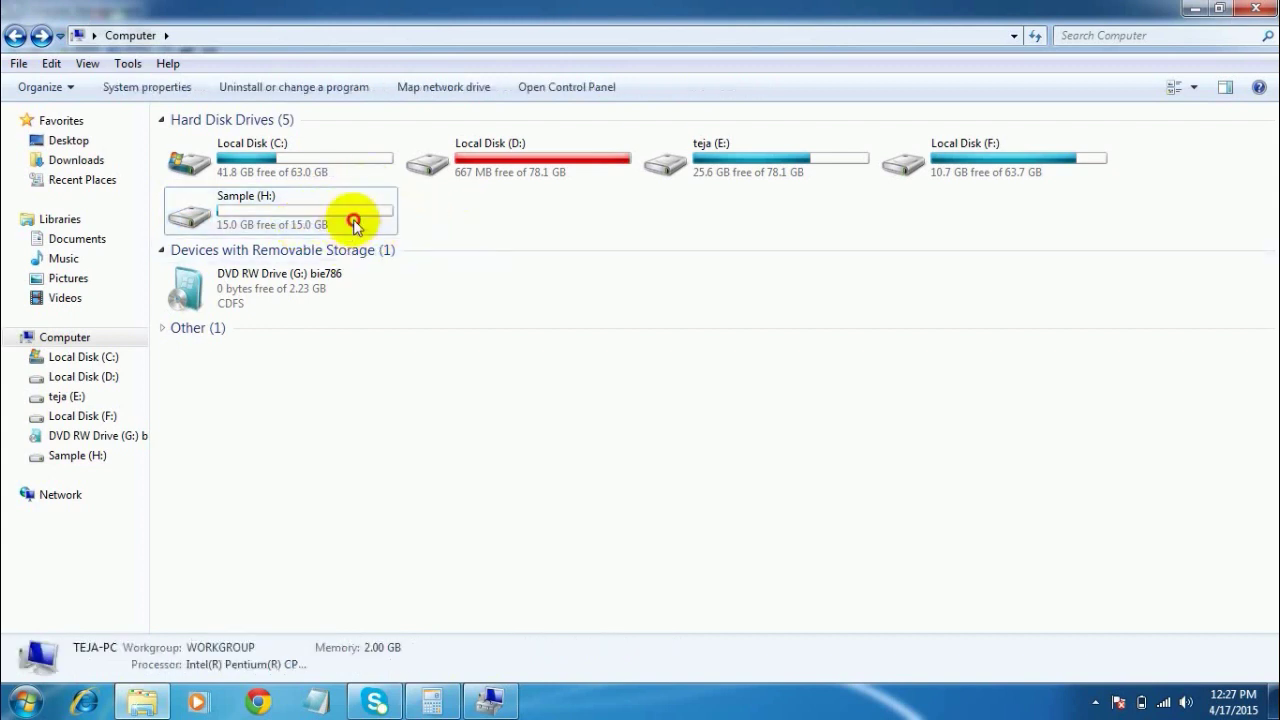
{"action": "left_click", "coordinate": [353, 220]}
{"action": "left_click", "coordinate": [450, 218]}
Switch back to Computer Management and delete the Sample (H:) volume, accepting the erasure of its data
{"action": "left_click", "coordinate": [492, 703]}
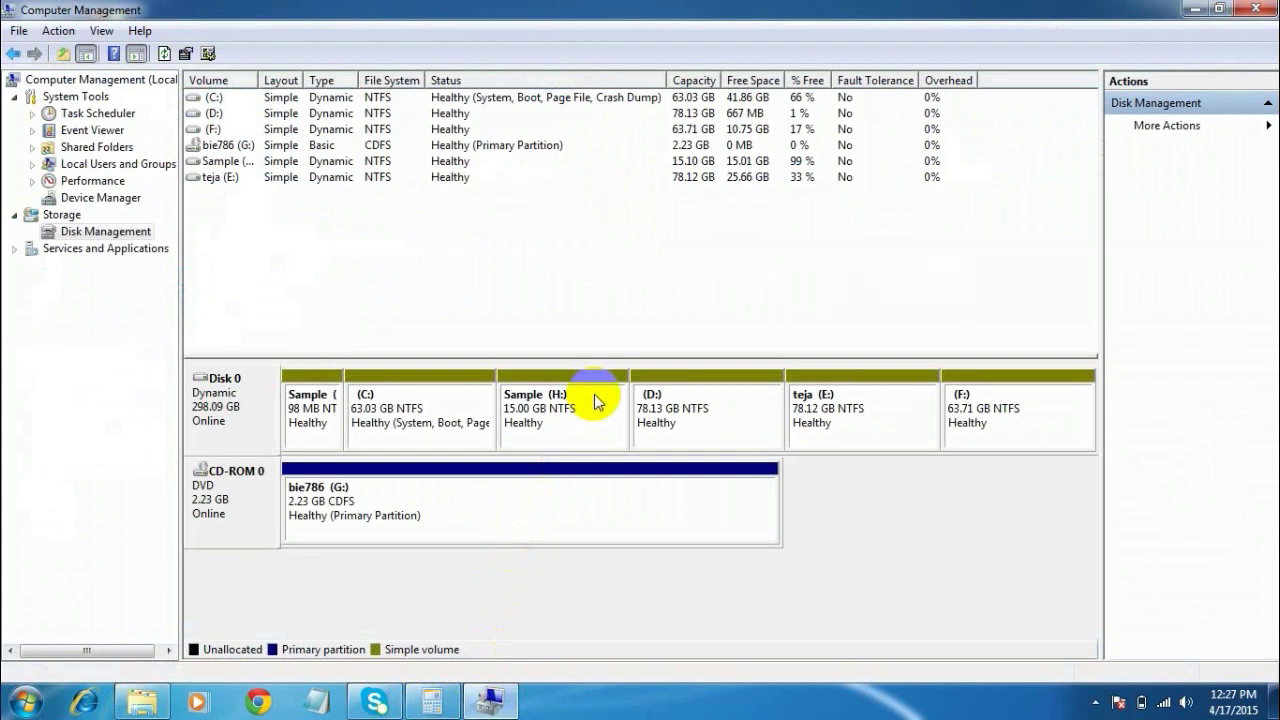
{"action": "right_click", "coordinate": [597, 401]}
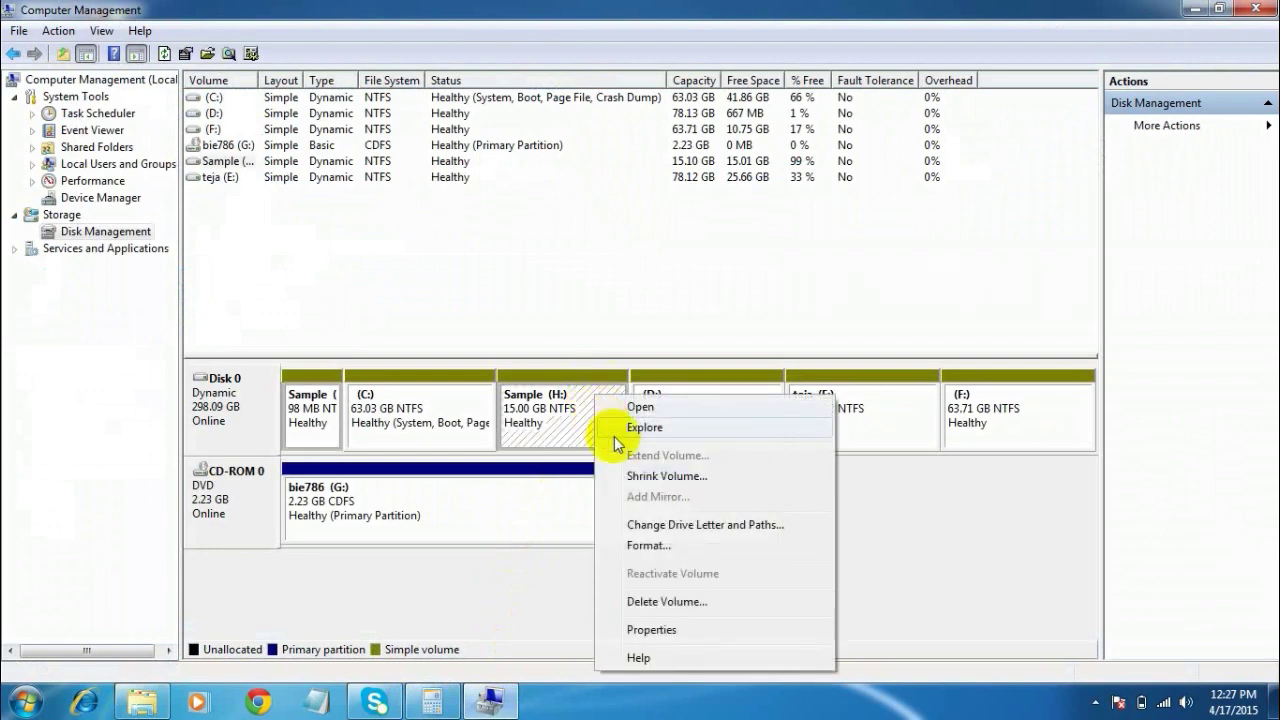
{"action": "left_click", "coordinate": [594, 594]}
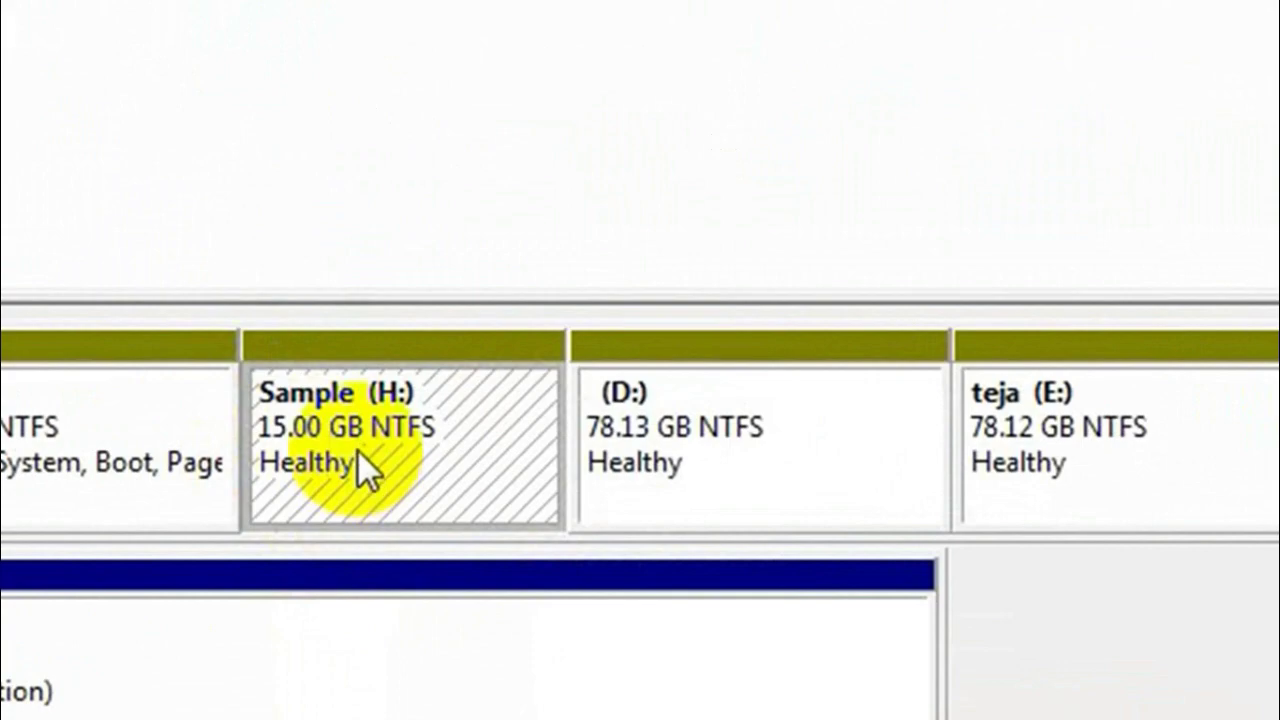
{"action": "right_click", "coordinate": [358, 451]}
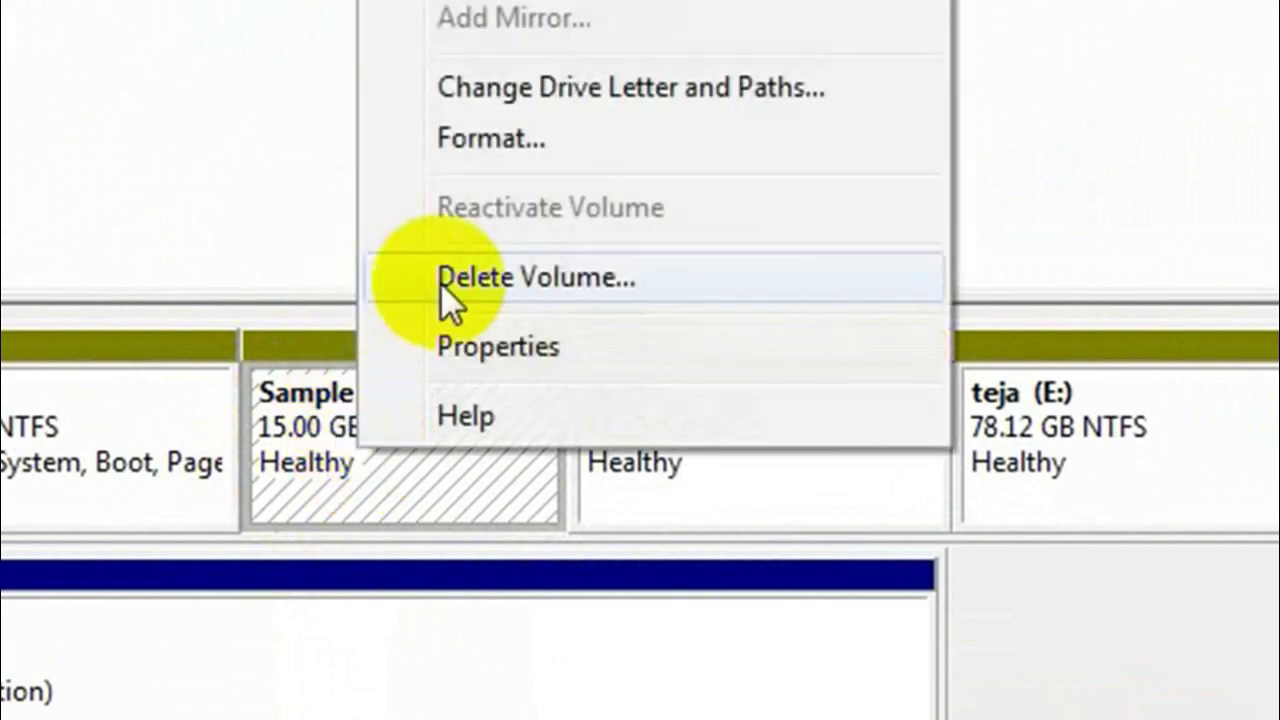
{"action": "left_click", "coordinate": [443, 285]}
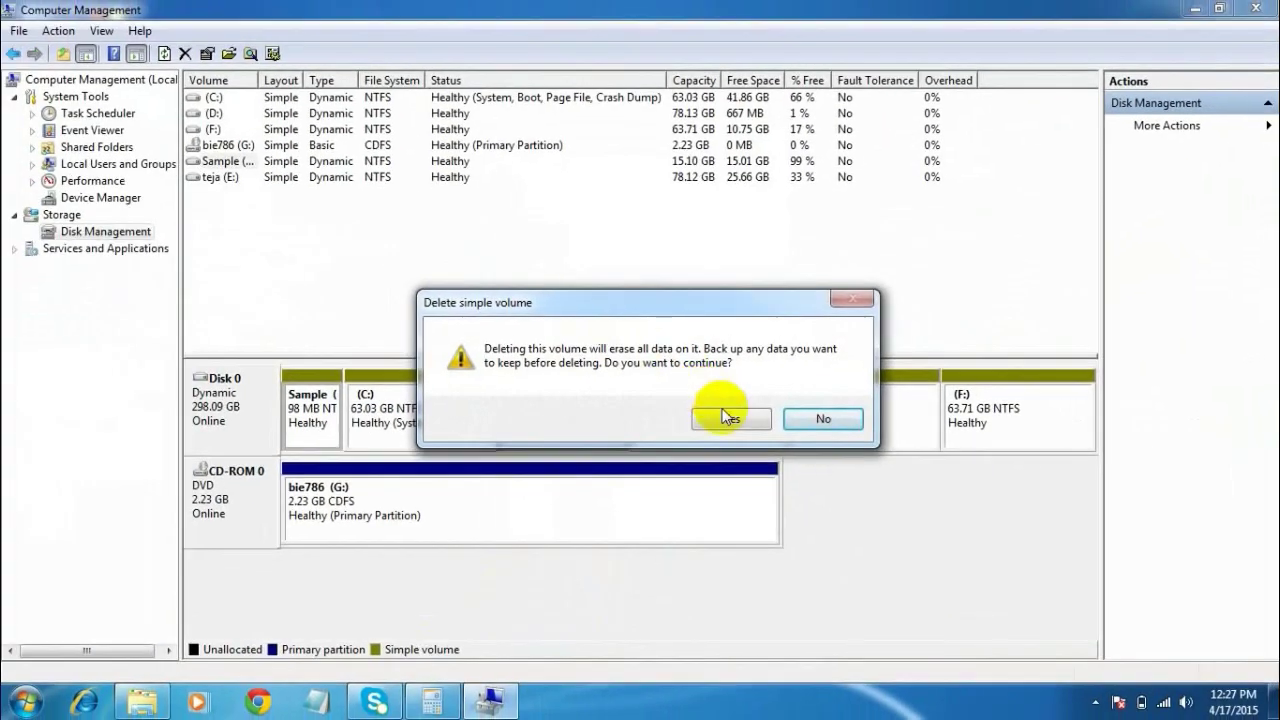
{"action": "left_click", "coordinate": [728, 417]}
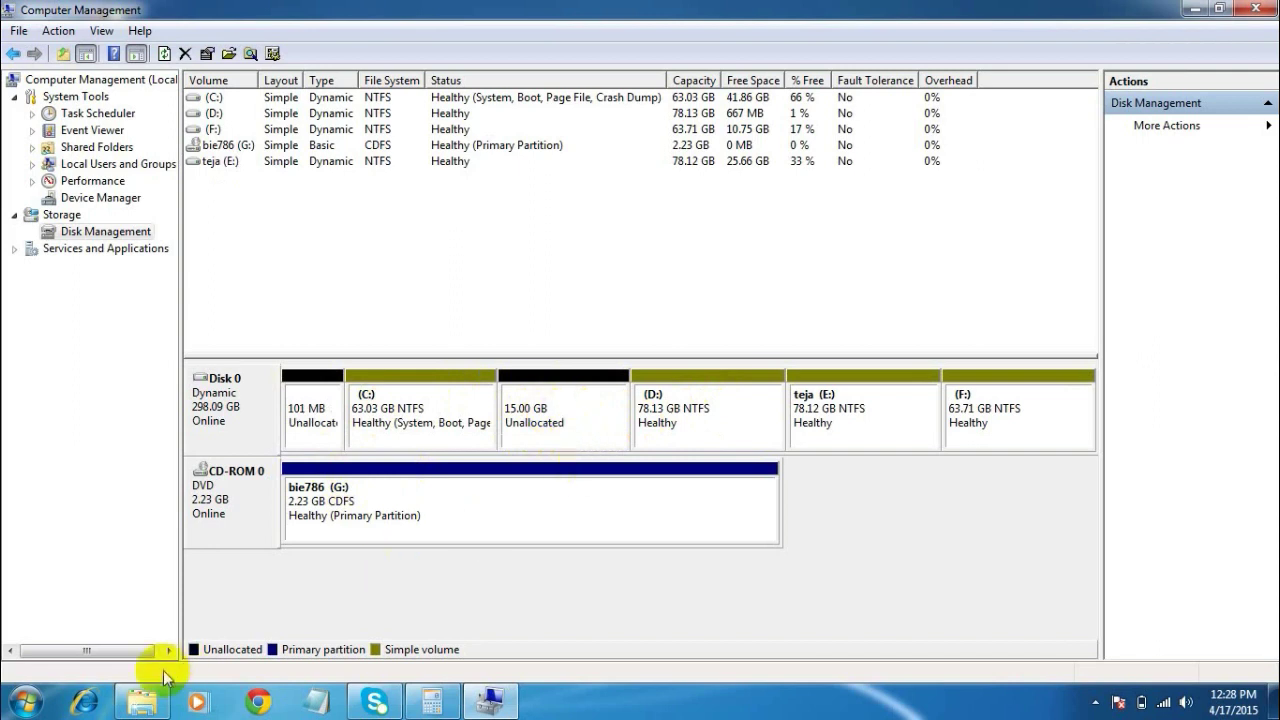
Switch to the Computer window and check the remaining hard disk drives after the deletion
{"action": "left_click", "coordinate": [148, 703]}
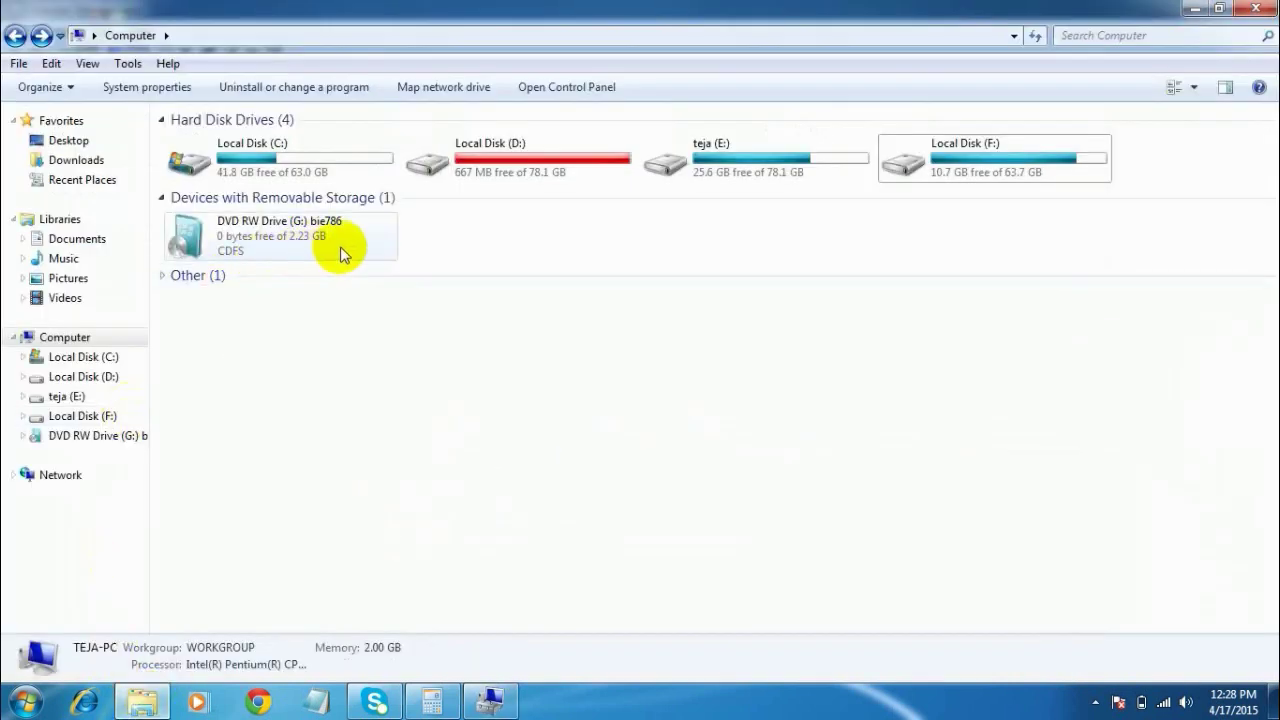
{"action": "left_click", "coordinate": [281, 153]}
{"action": "left_click", "coordinate": [520, 162]}
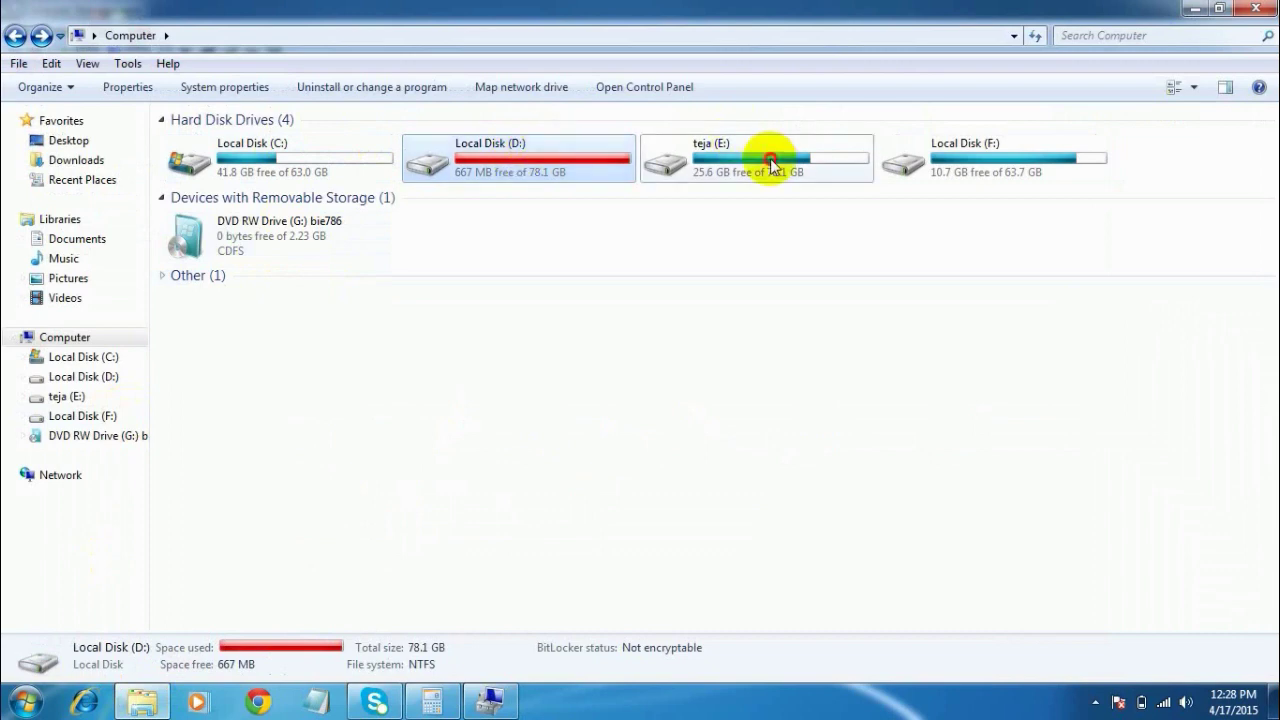
{"action": "left_click", "coordinate": [945, 150]}
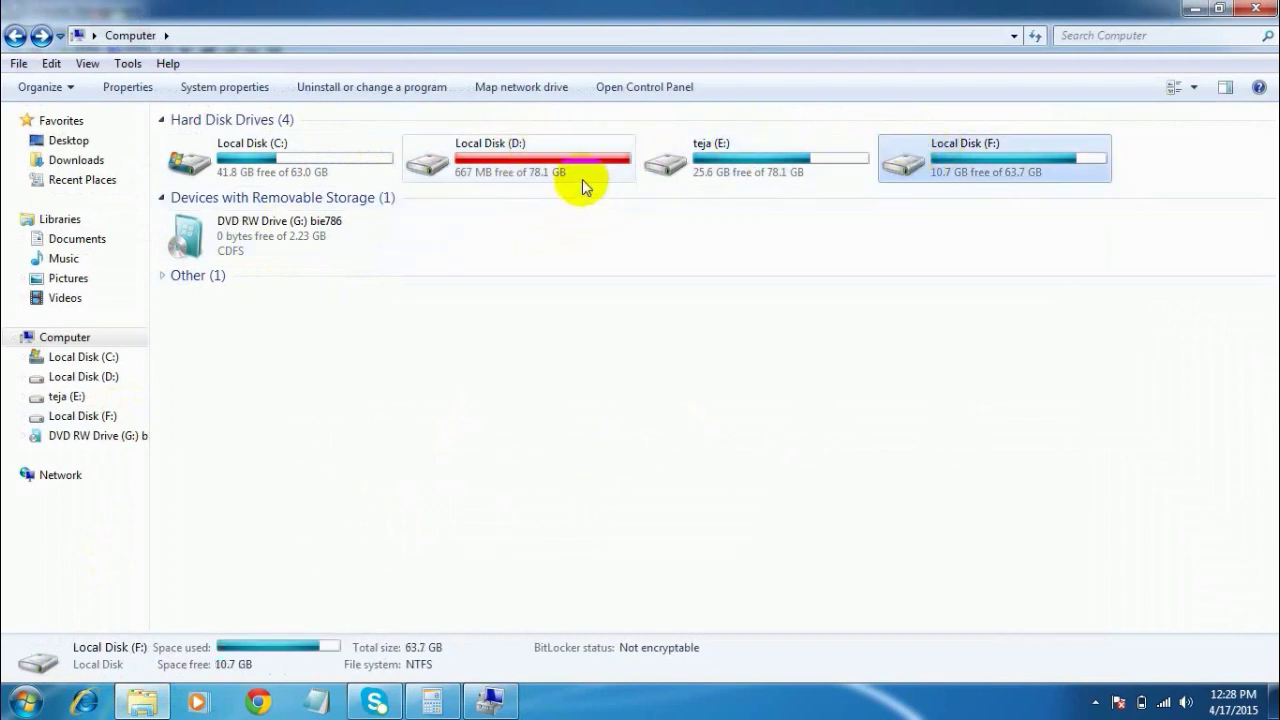
Return to Computer Management, start extending the C: volume, and continue to the disk and space selection
{"action": "left_click", "coordinate": [500, 702]}
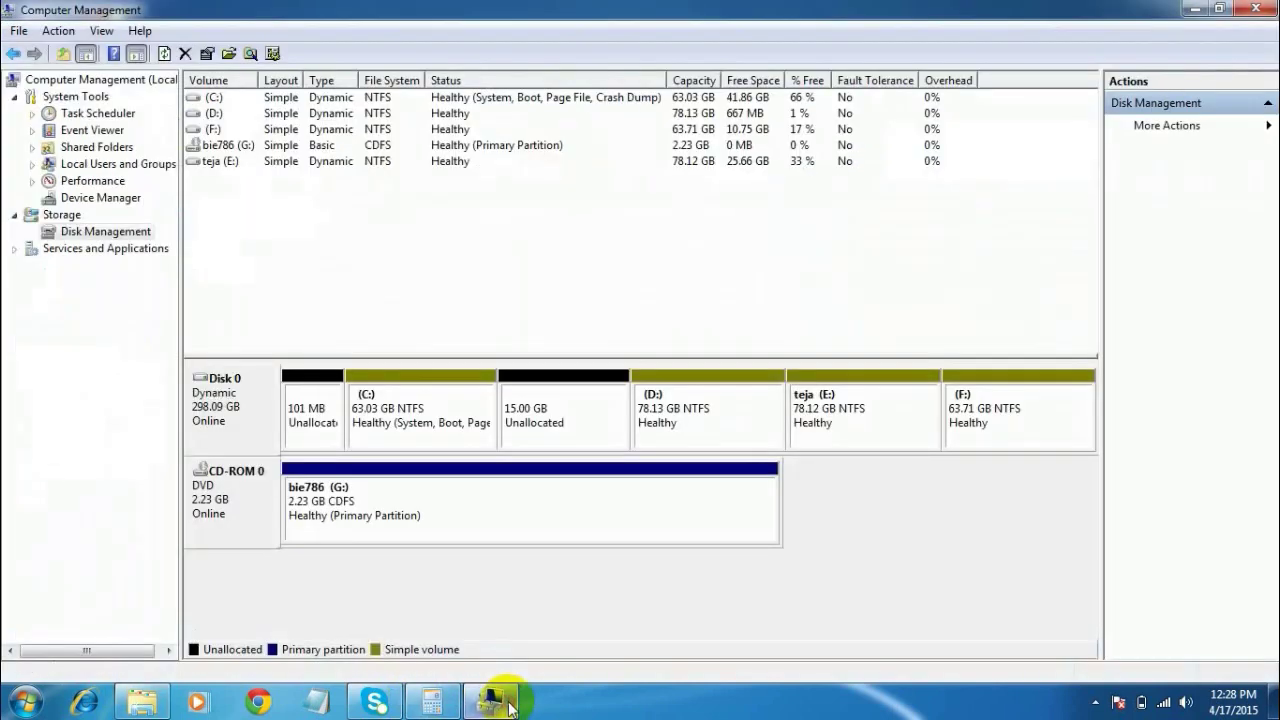
{"action": "left_click", "coordinate": [546, 420]}
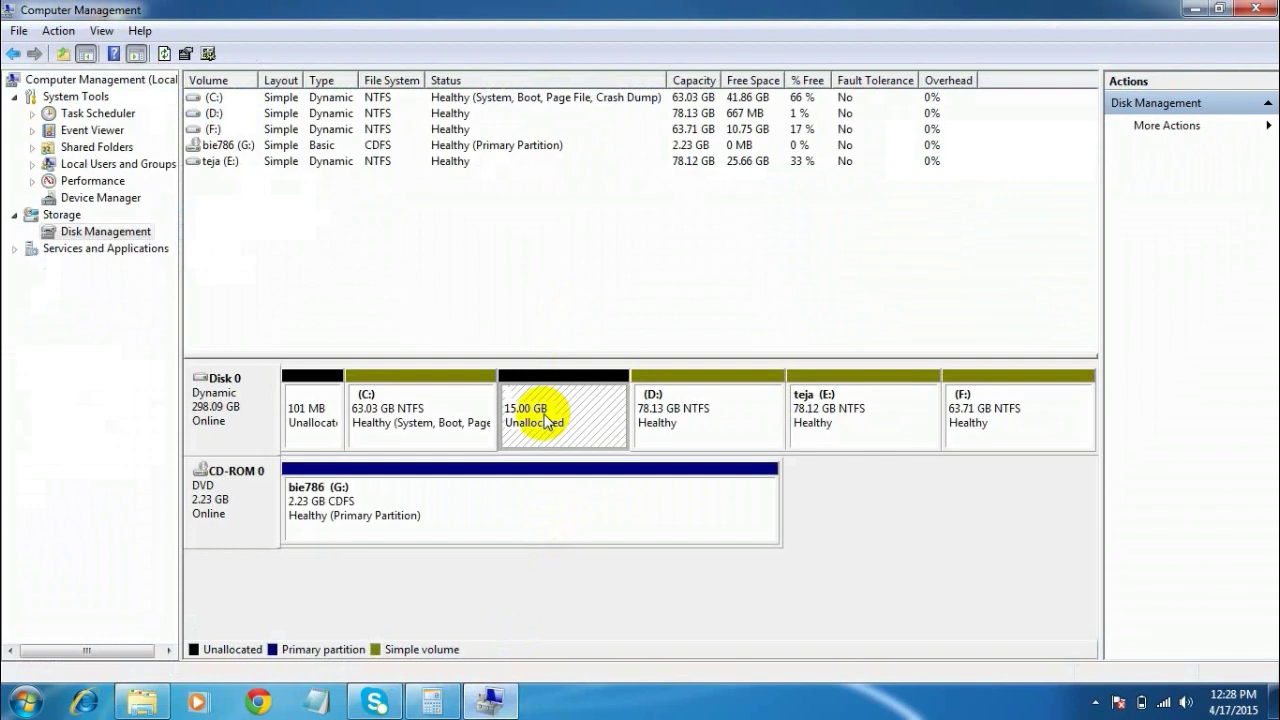
{"action": "left_click", "coordinate": [411, 417]}
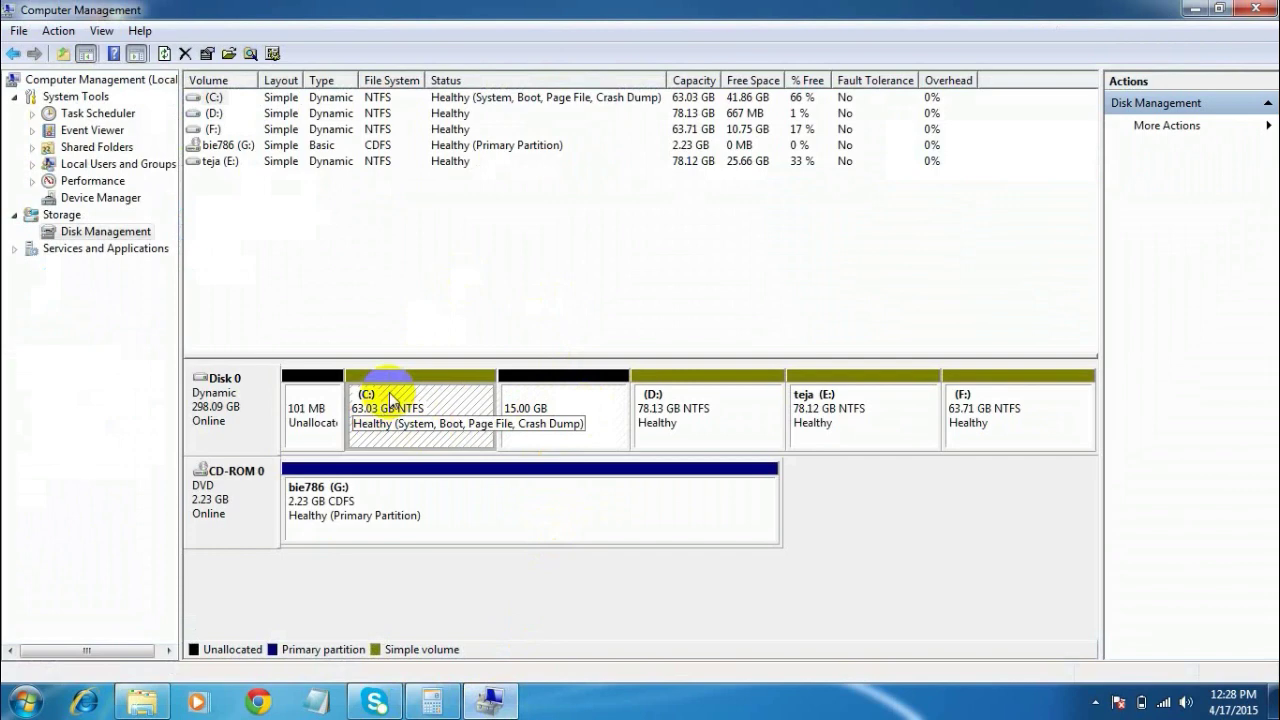
{"action": "right_click", "coordinate": [390, 396]}
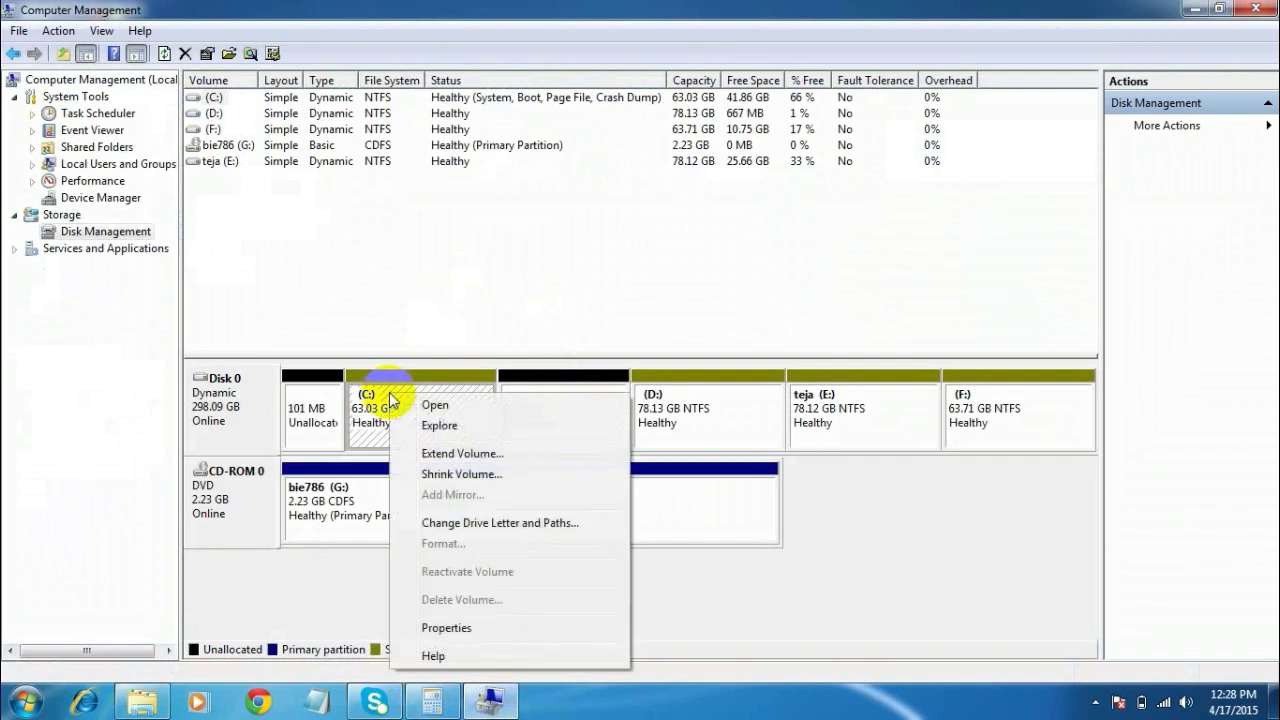
{"action": "left_click", "coordinate": [460, 453]}
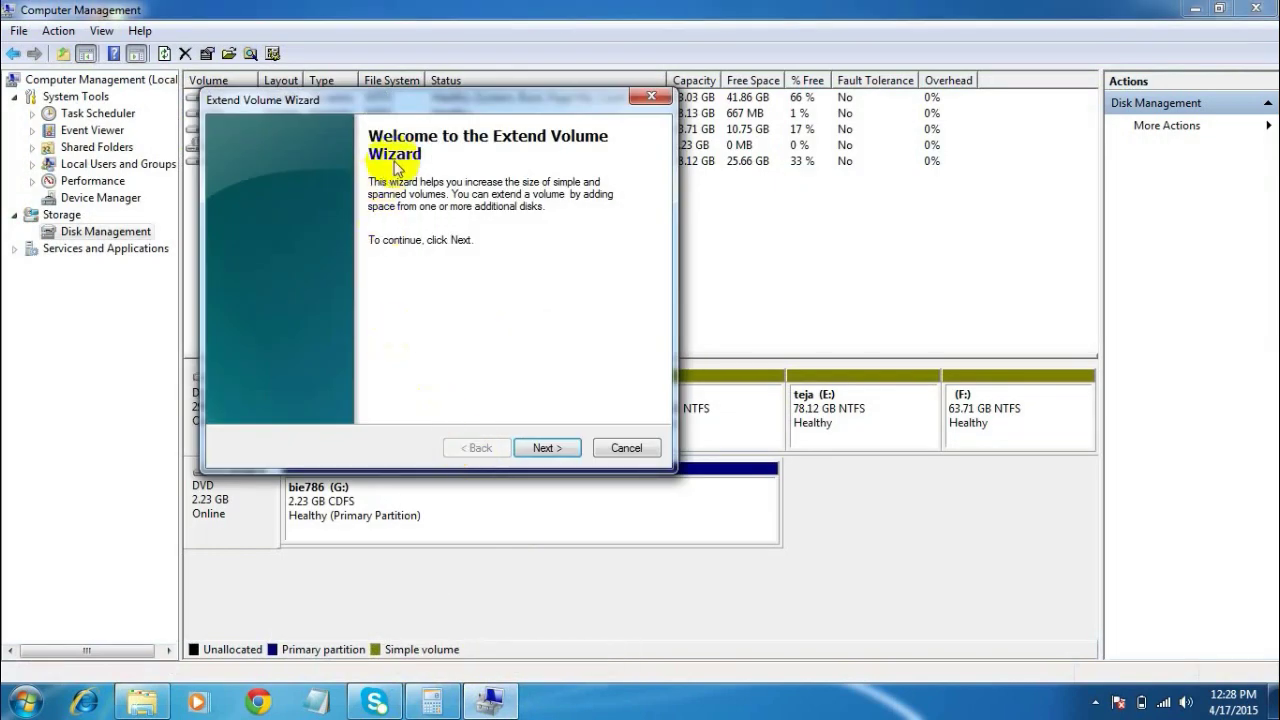
{"action": "left_click", "coordinate": [531, 450]}
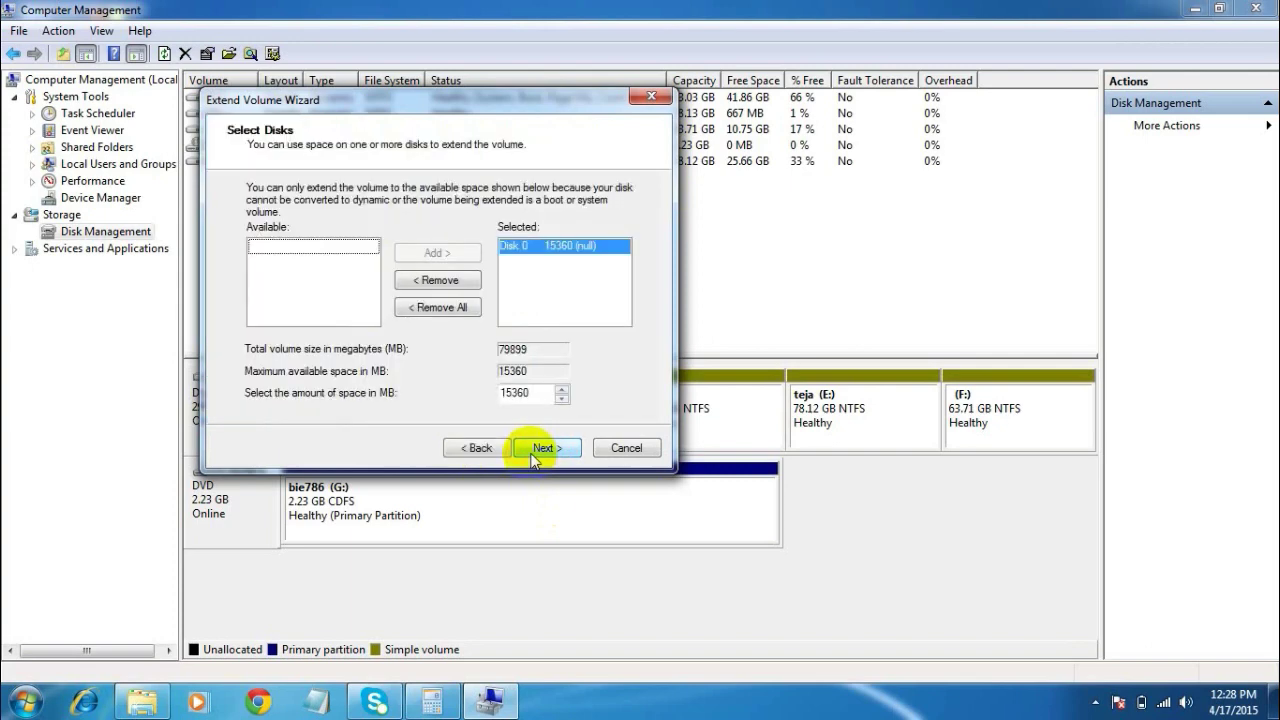
Keep 15360 MB from Disk 0 as the space to add and finish extending the C: volume
{"action": "left_click", "coordinate": [531, 399]}
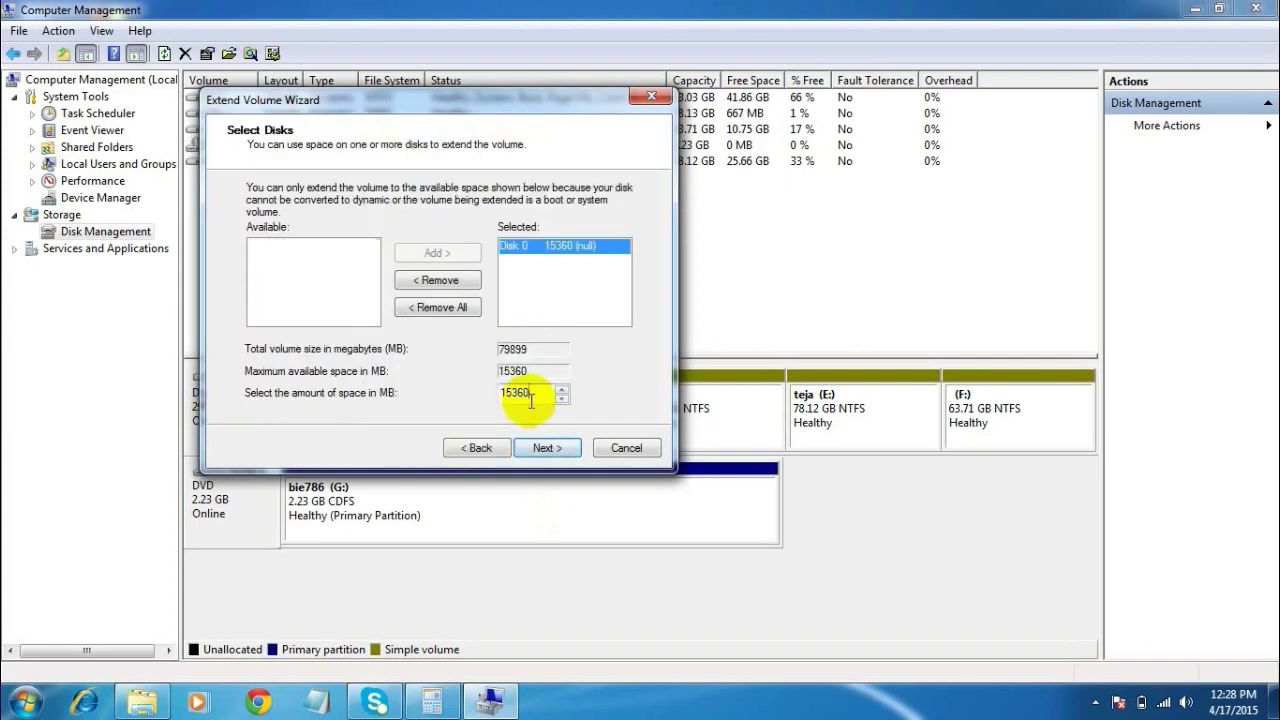
{"action": "left_click_drag", "start_coordinate": [576, 97], "coordinate": [1032, 165]}
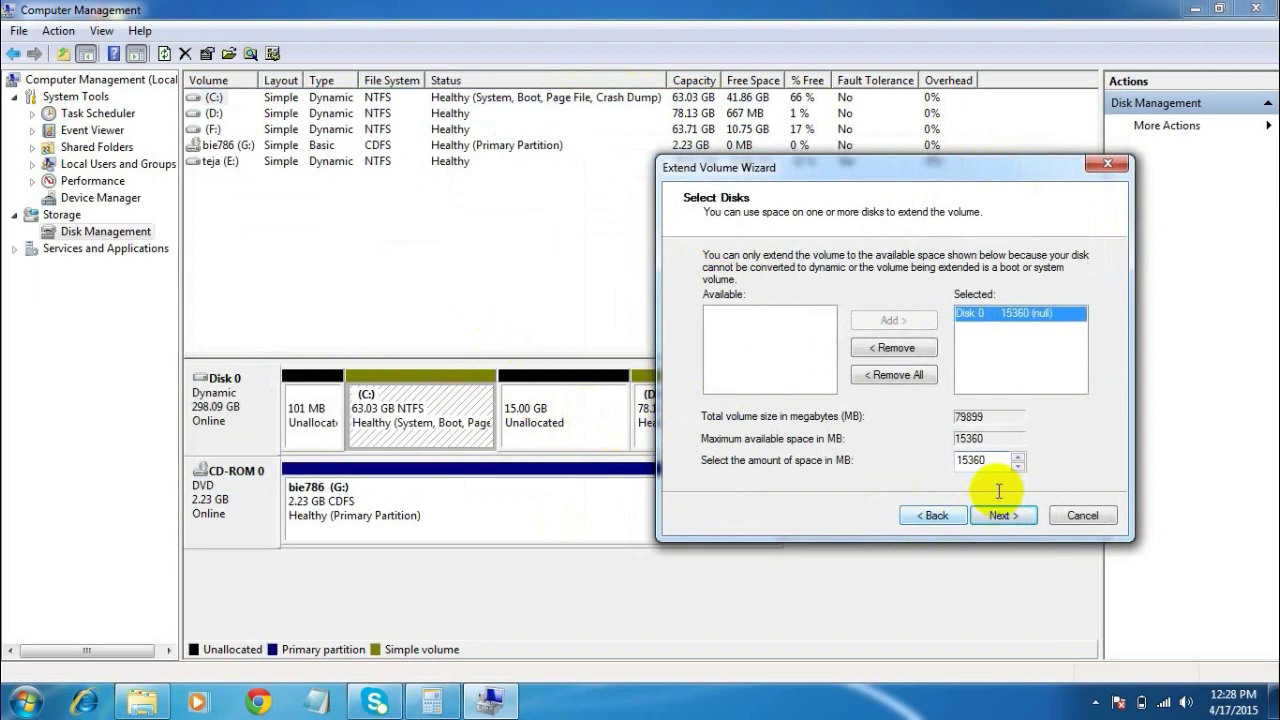
{"action": "left_click_drag", "start_coordinate": [984, 461], "coordinate": [966, 462]}
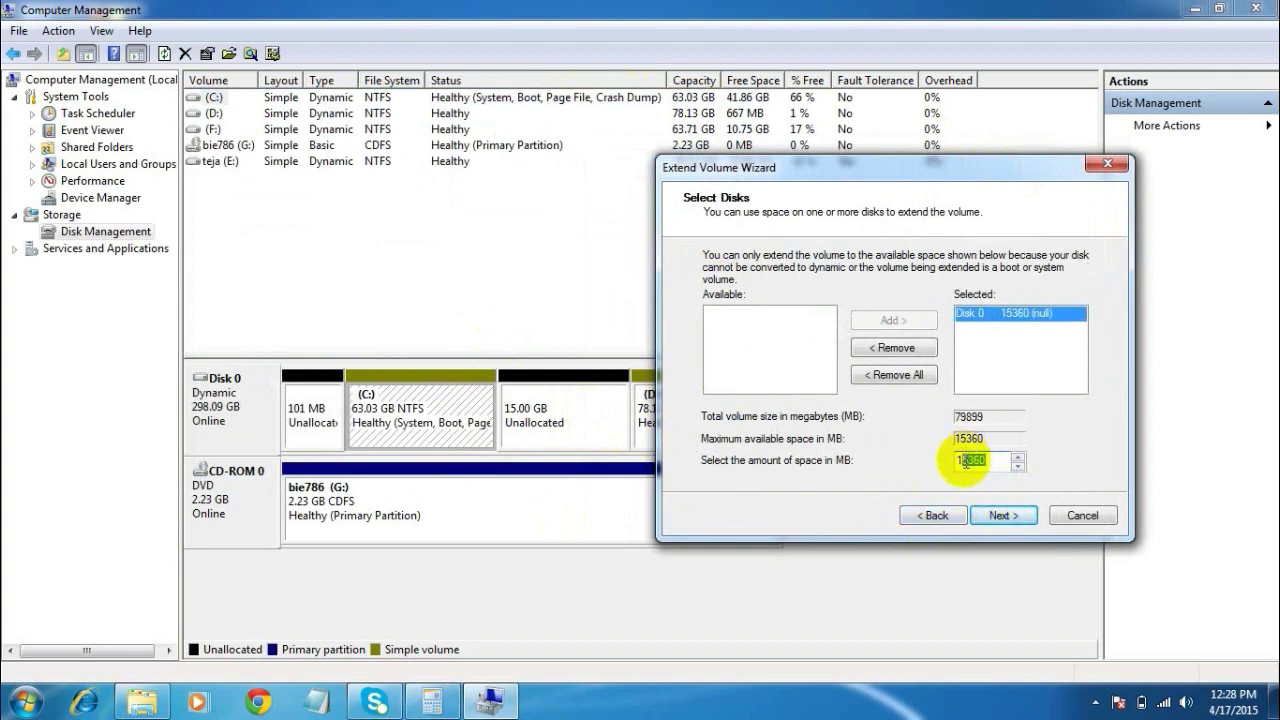
{"action": "left_click", "coordinate": [988, 461]}
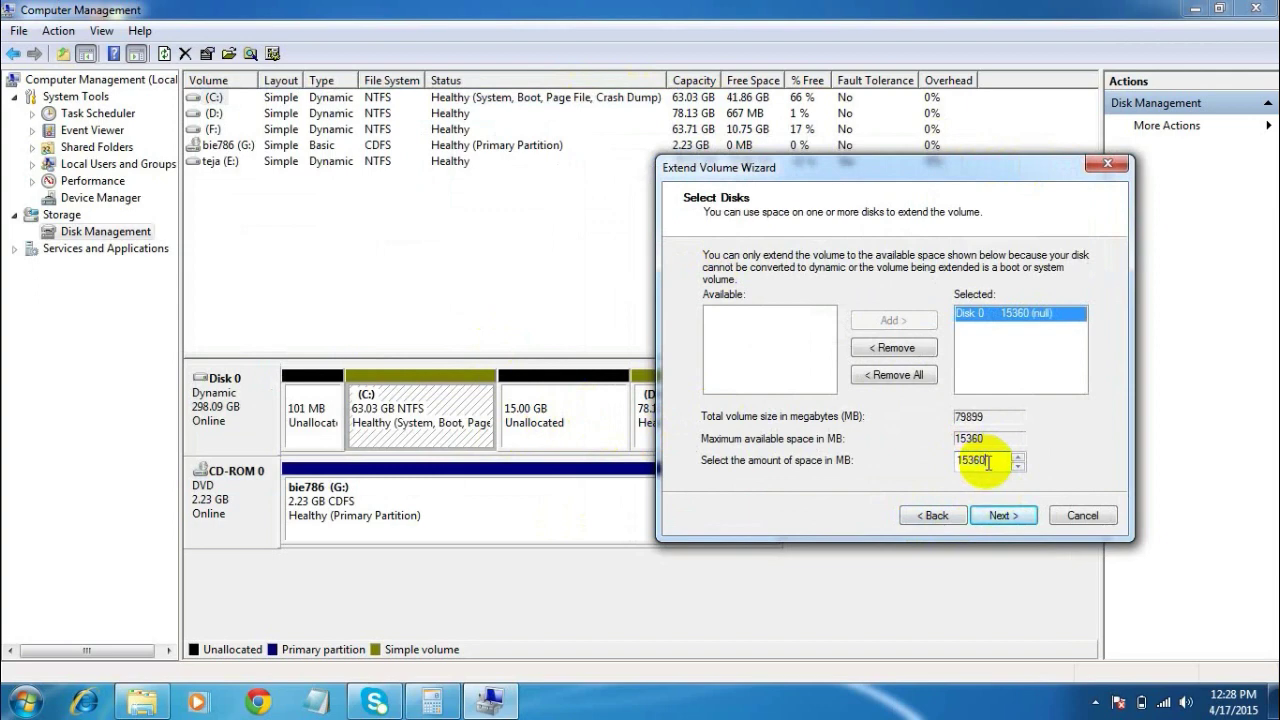
{"action": "left_click", "coordinate": [1000, 515]}
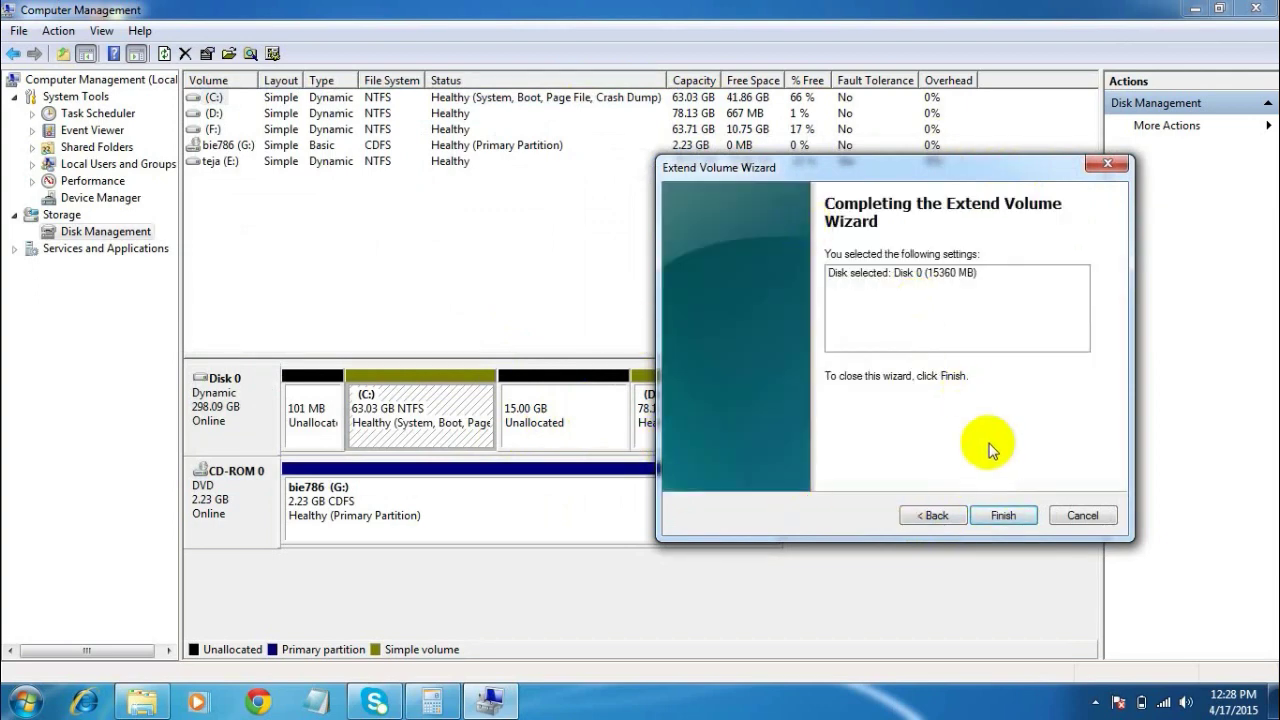
{"action": "left_click", "coordinate": [998, 514]}
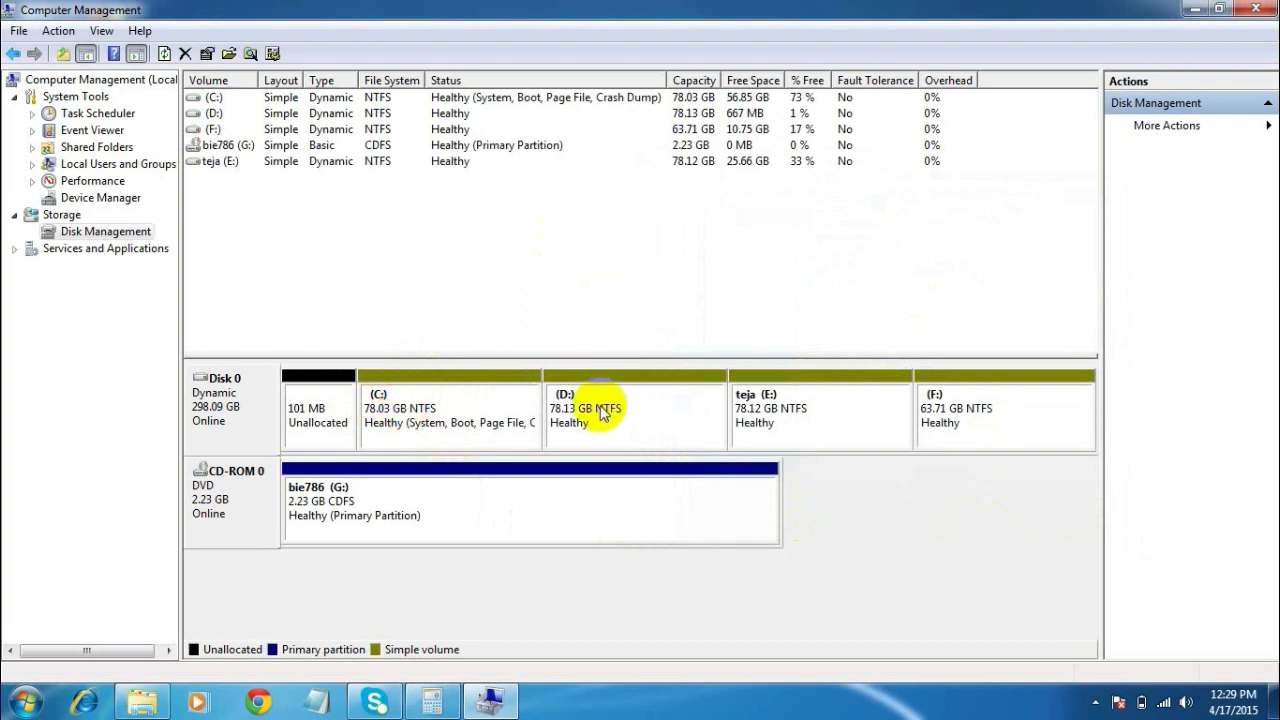
Examine the extended C: volume on Disk 0 and check the drive list in the Computer window
{"action": "left_click", "coordinate": [457, 429]}
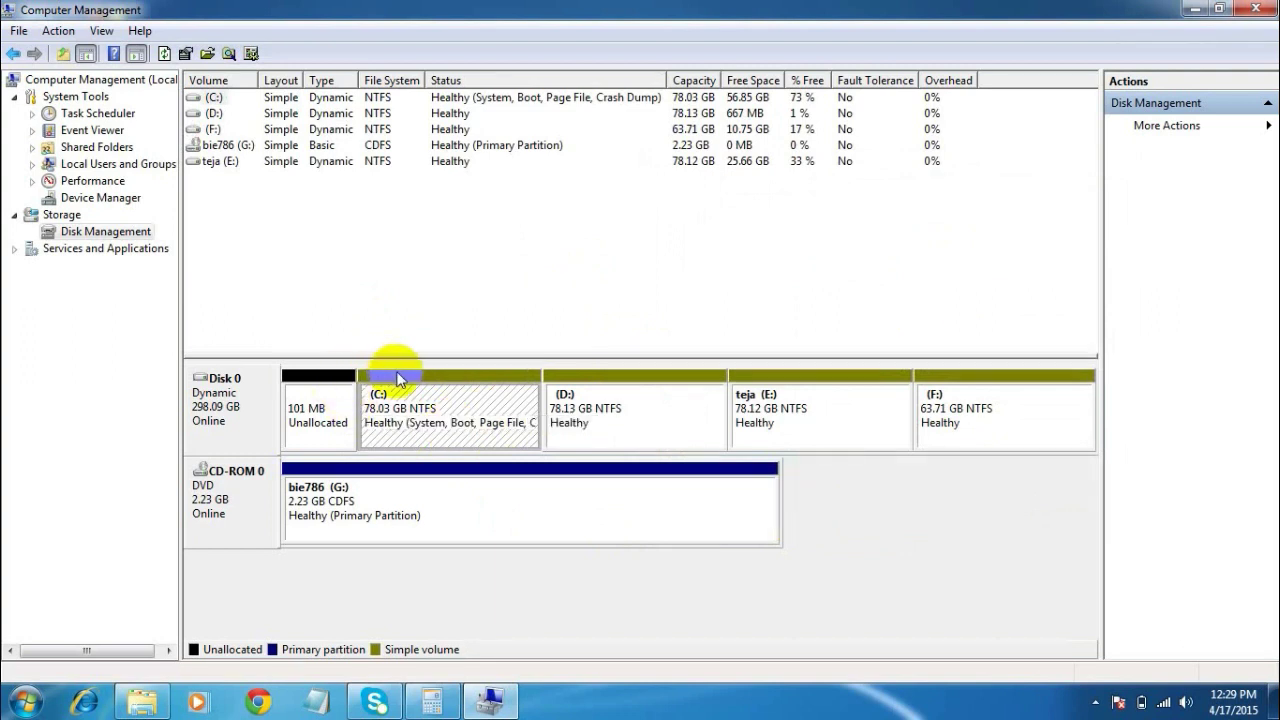
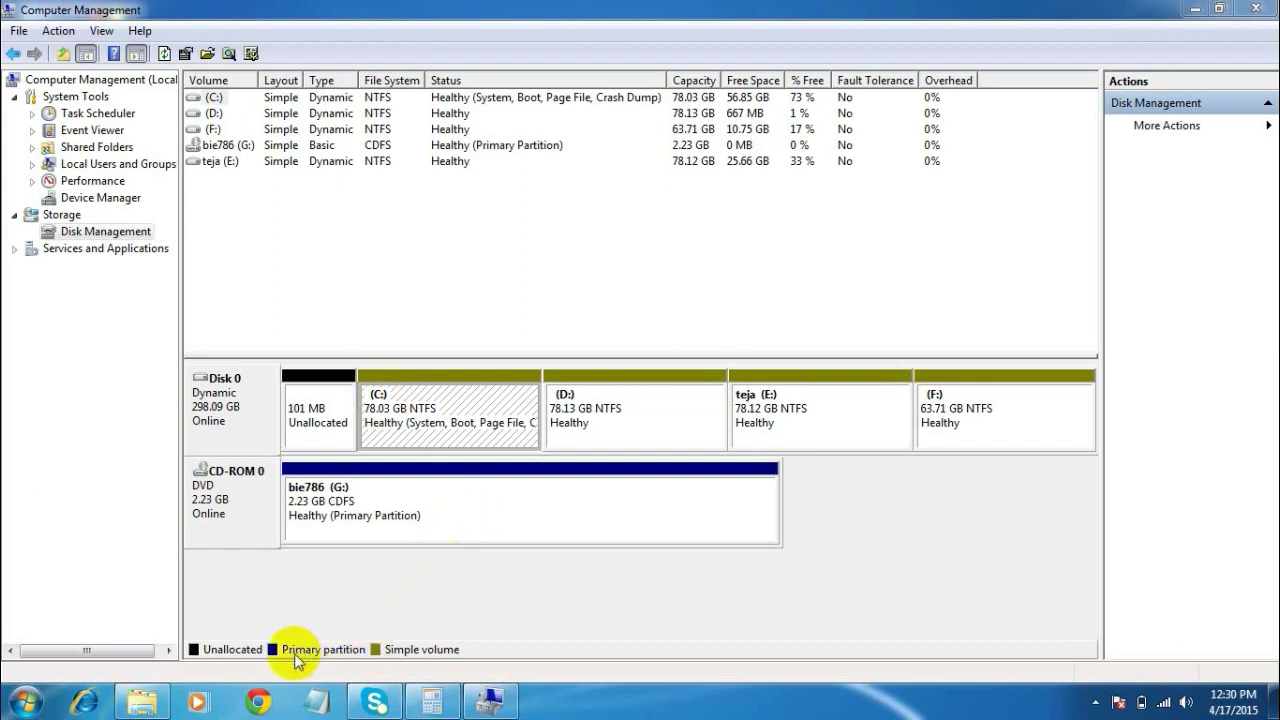
{"action": "left_click", "coordinate": [139, 699]}
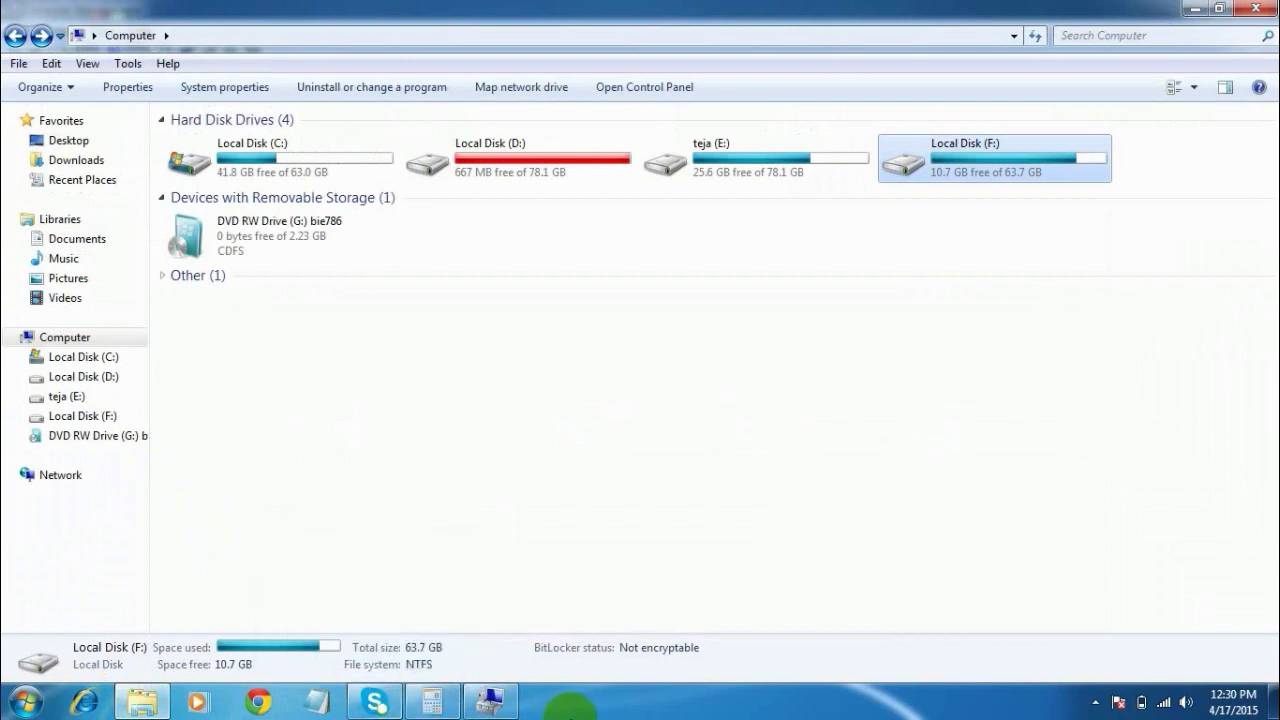
{"action": "left_click", "coordinate": [570, 708]}
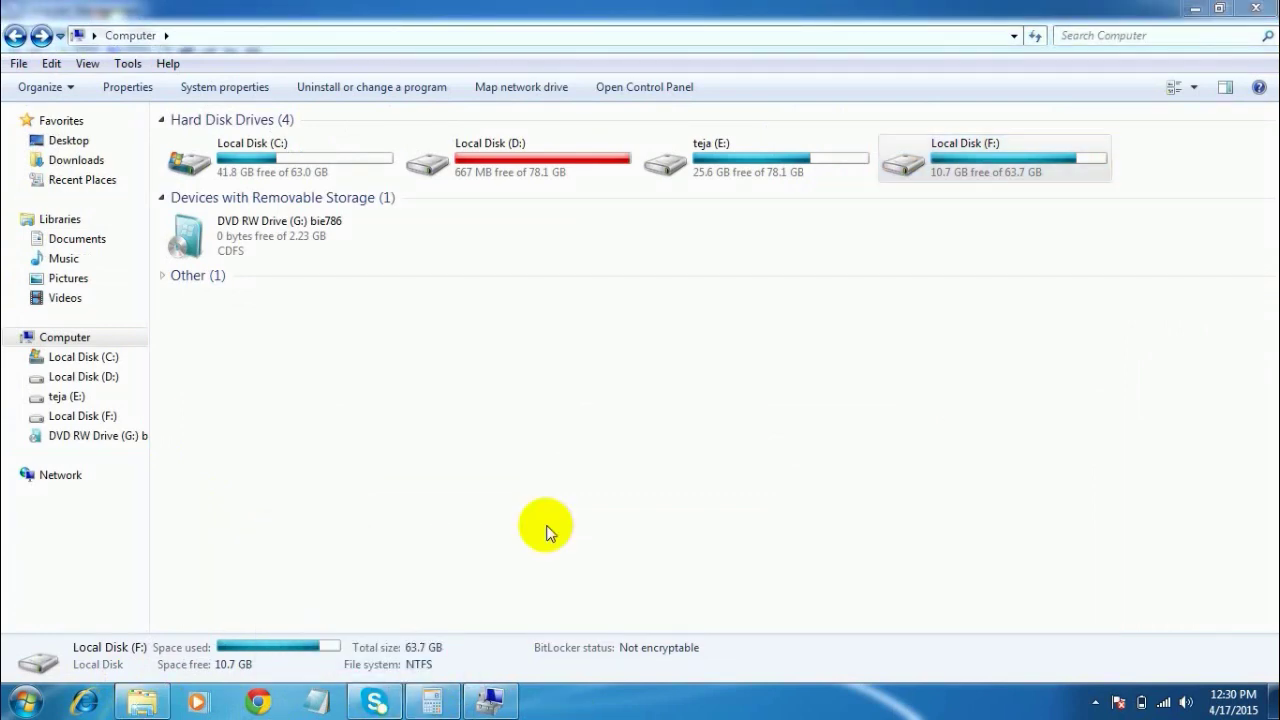